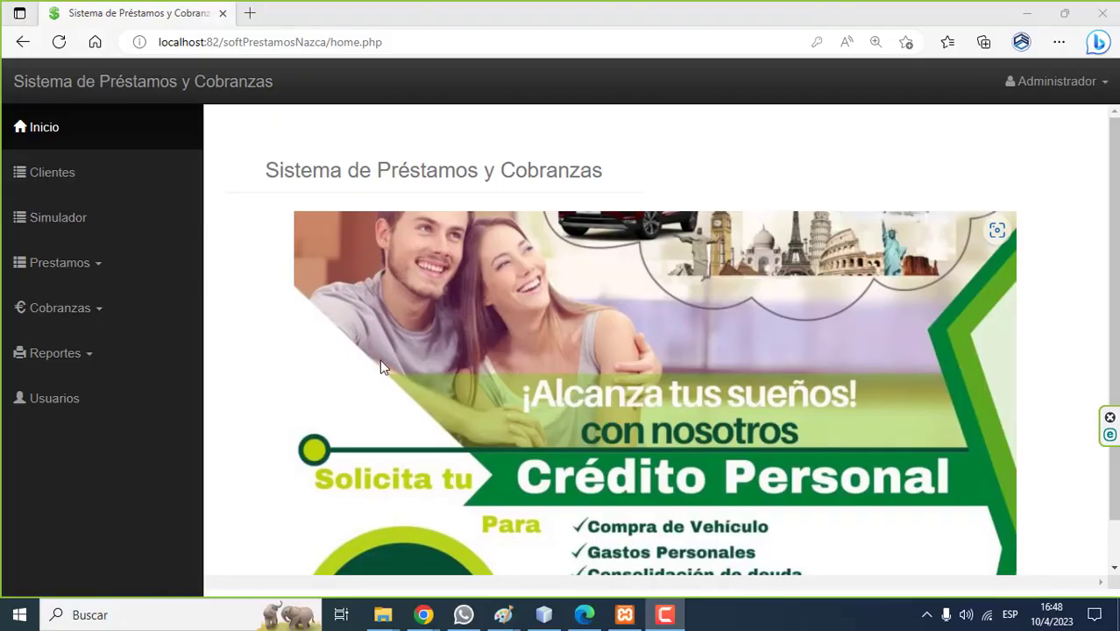
# Step: Go to the Cobranzas payments page via the sidebar
pyautogui.click(98, 267)
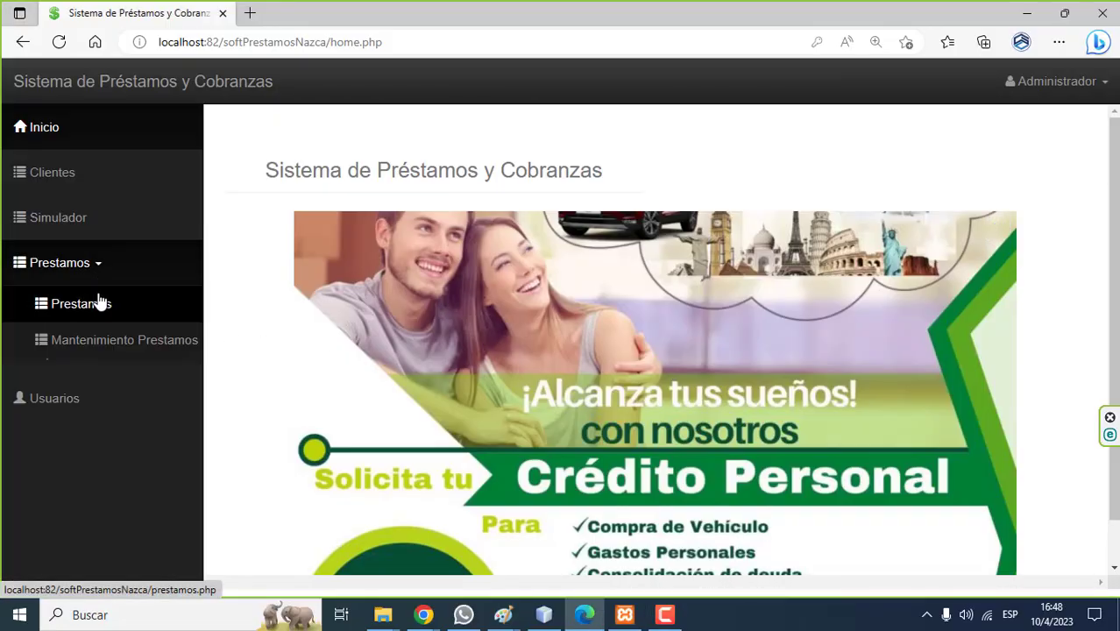
pyautogui.click(99, 302)
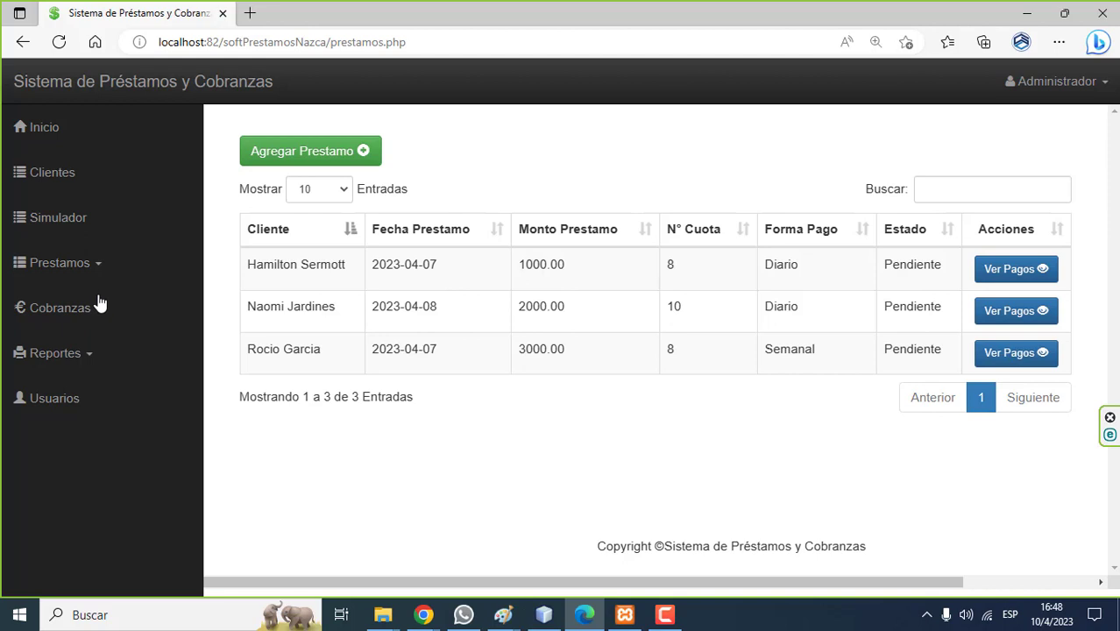
pyautogui.click(99, 303)
pyautogui.click(95, 348)
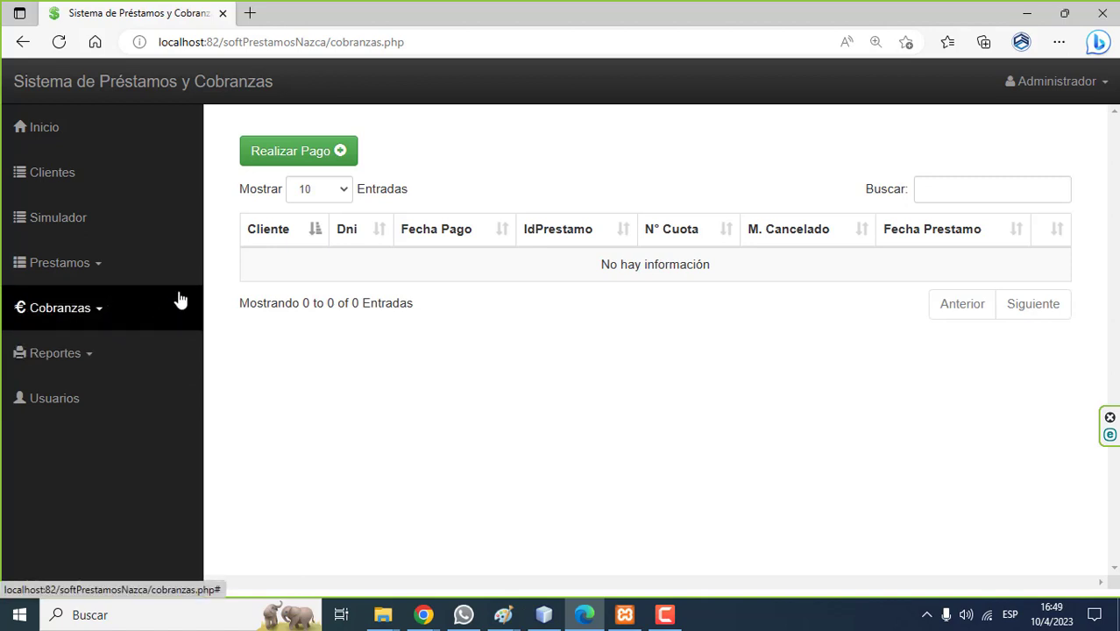
# Step: Register the 210.00 payment for instalment 1 of loan 46 for that loan's client
pyautogui.click(274, 154)
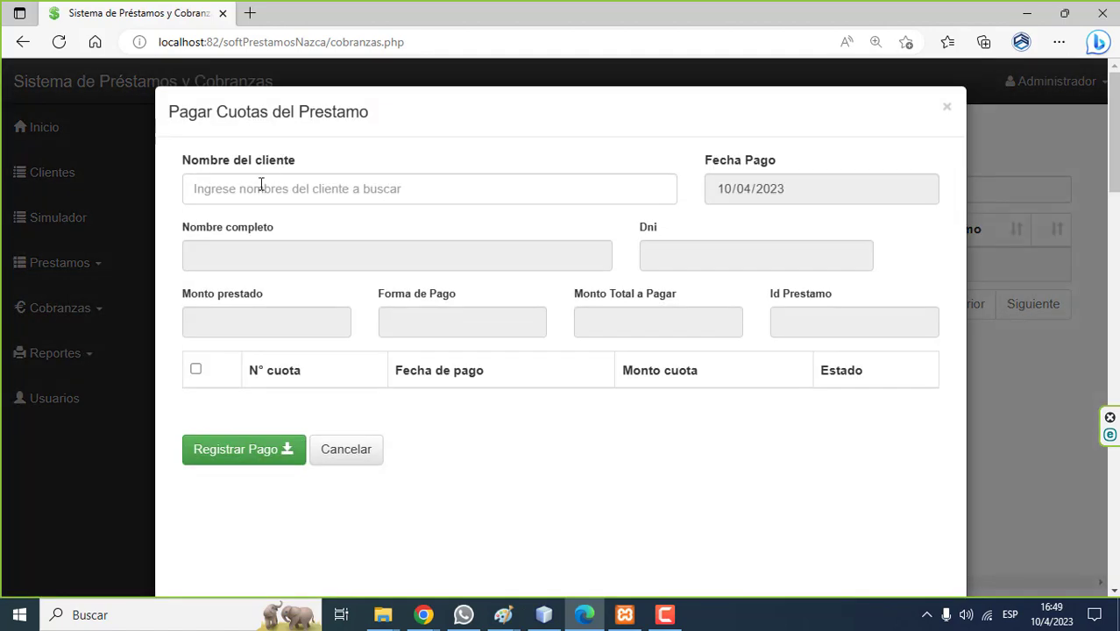
pyautogui.click(230, 190)
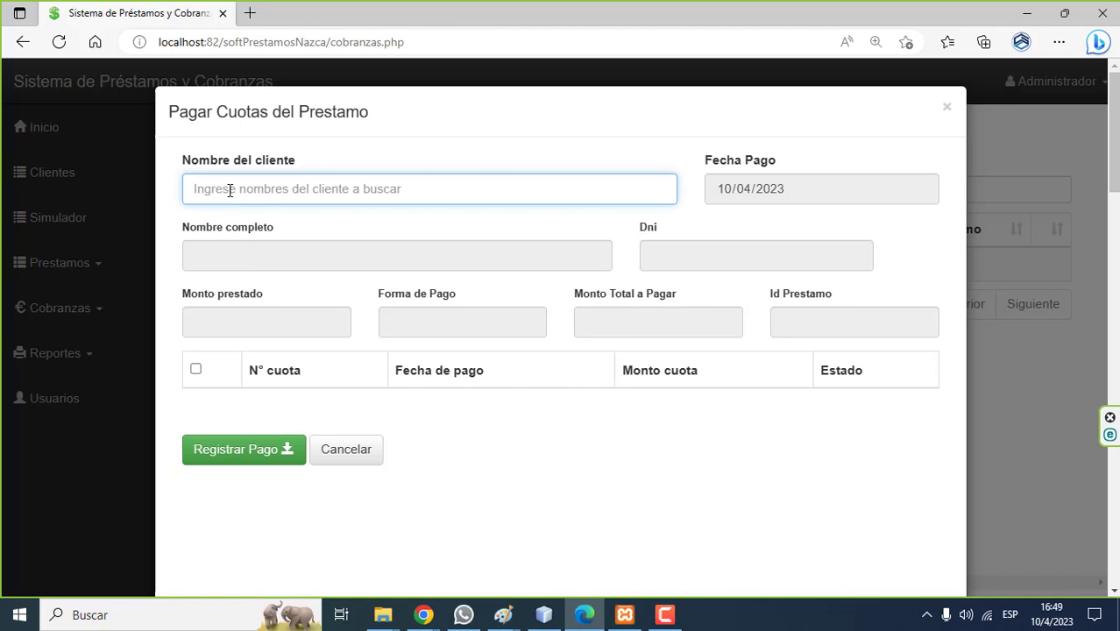
pyautogui.write('m')
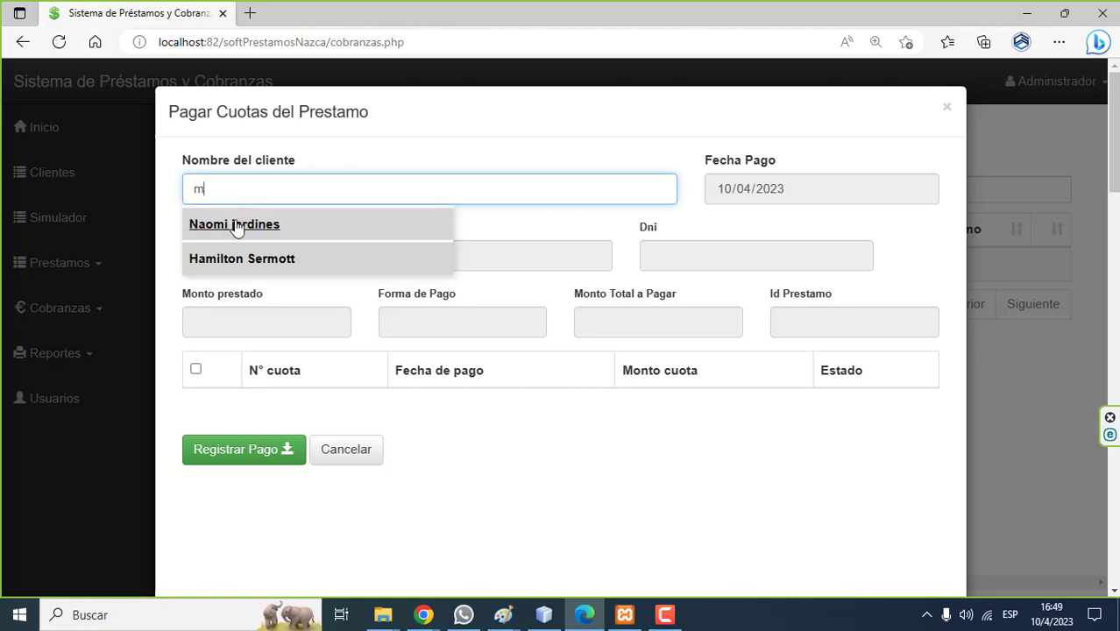
pyautogui.click(237, 226)
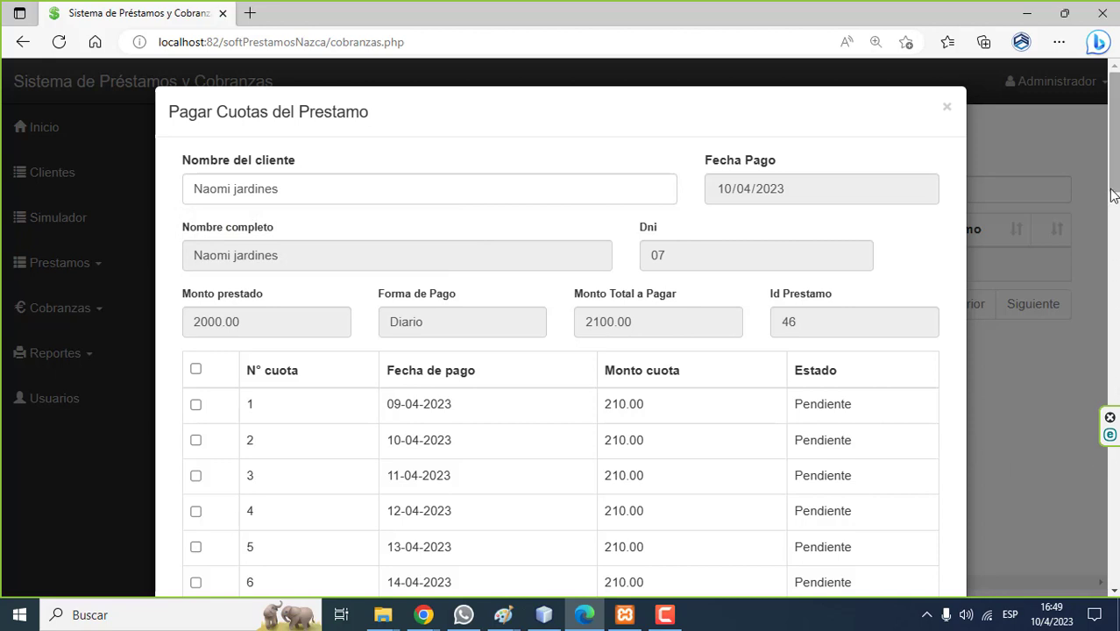
pyautogui.moveTo(1117, 173); pyautogui.dragTo(1117, 212)
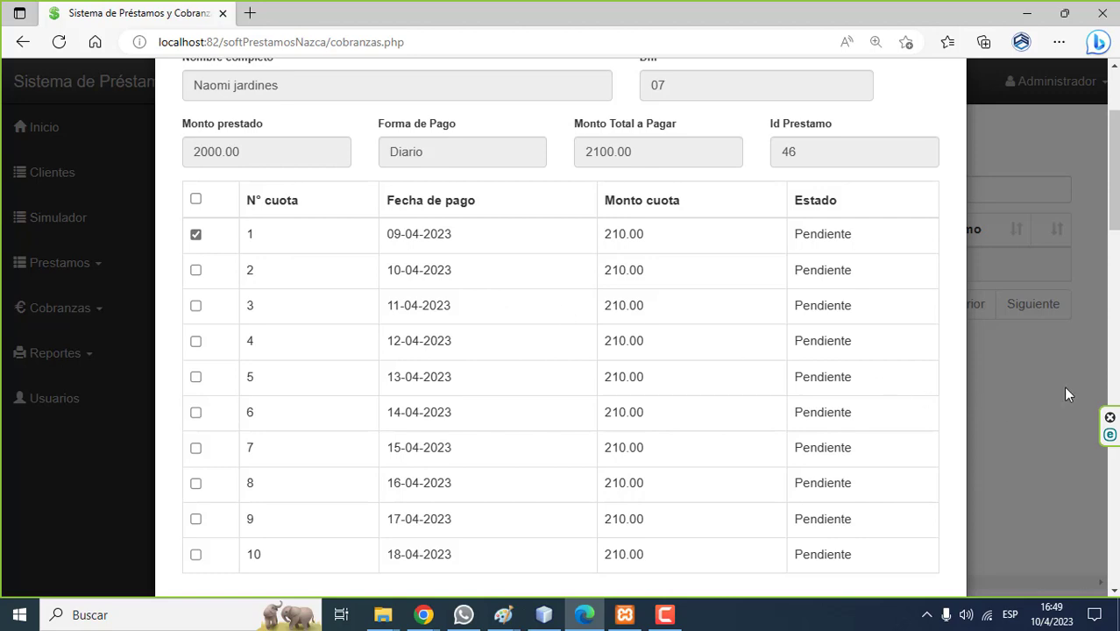
pyautogui.moveTo(1113, 171); pyautogui.dragTo(1112, 199)
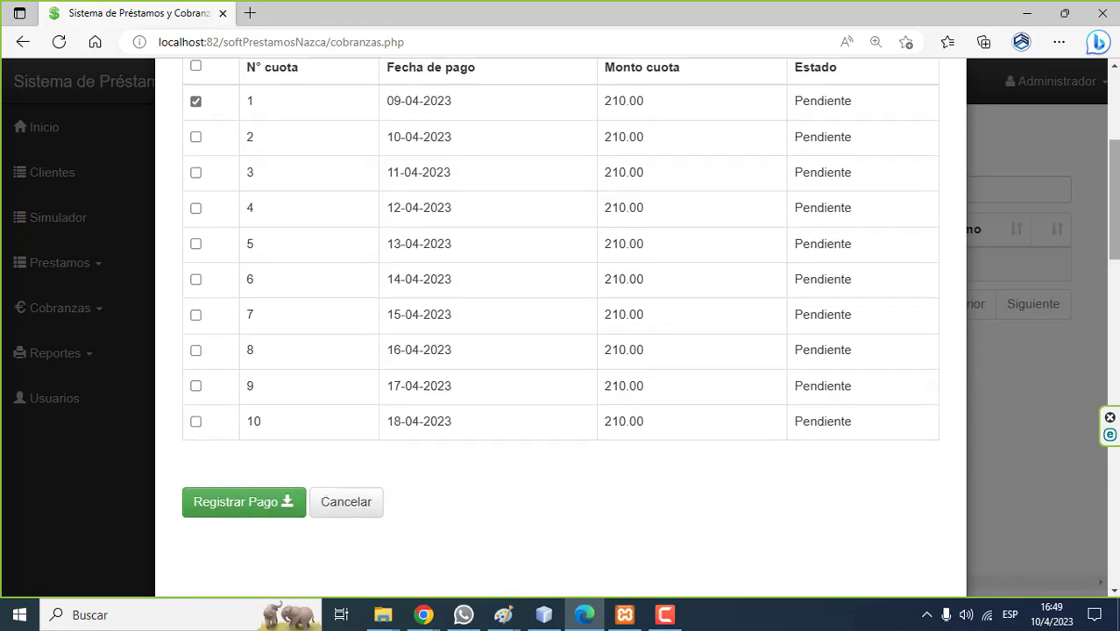
pyautogui.click(254, 501)
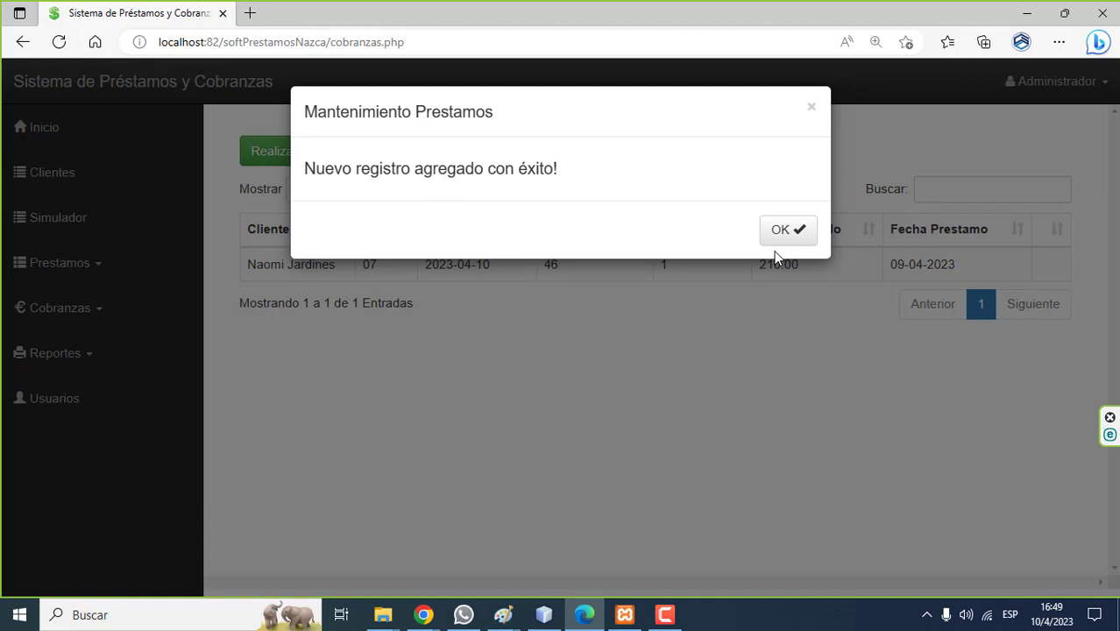
pyautogui.click(776, 230)
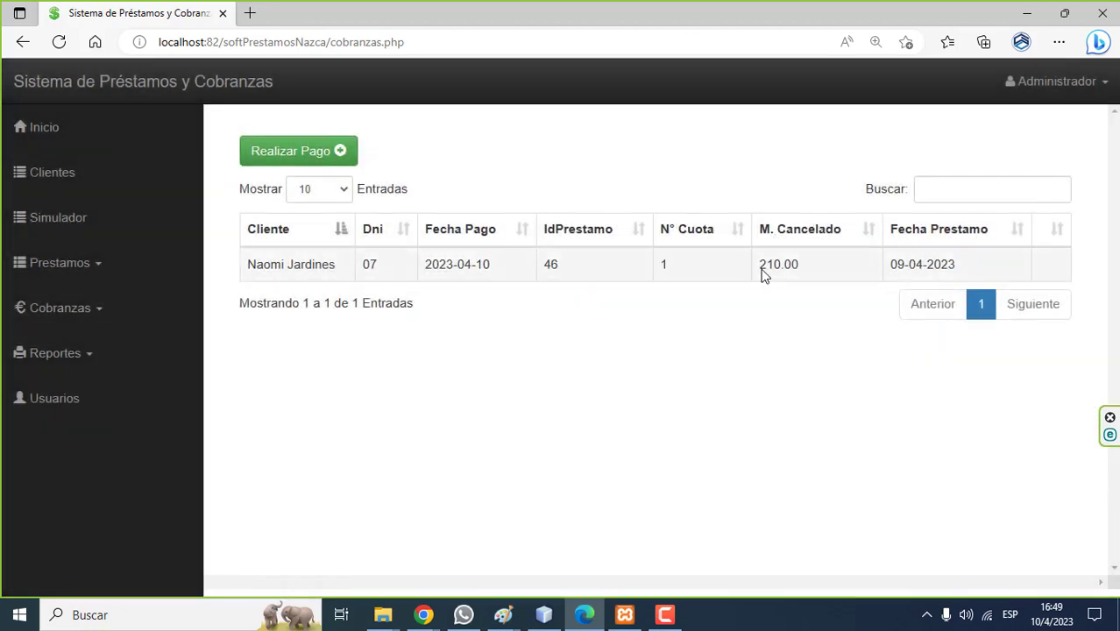
pyautogui.click(91, 262)
# Step: Review loan 46's instalment schedule: instalment 1 Pagado, the rest Pendiente
pyautogui.click(82, 301)
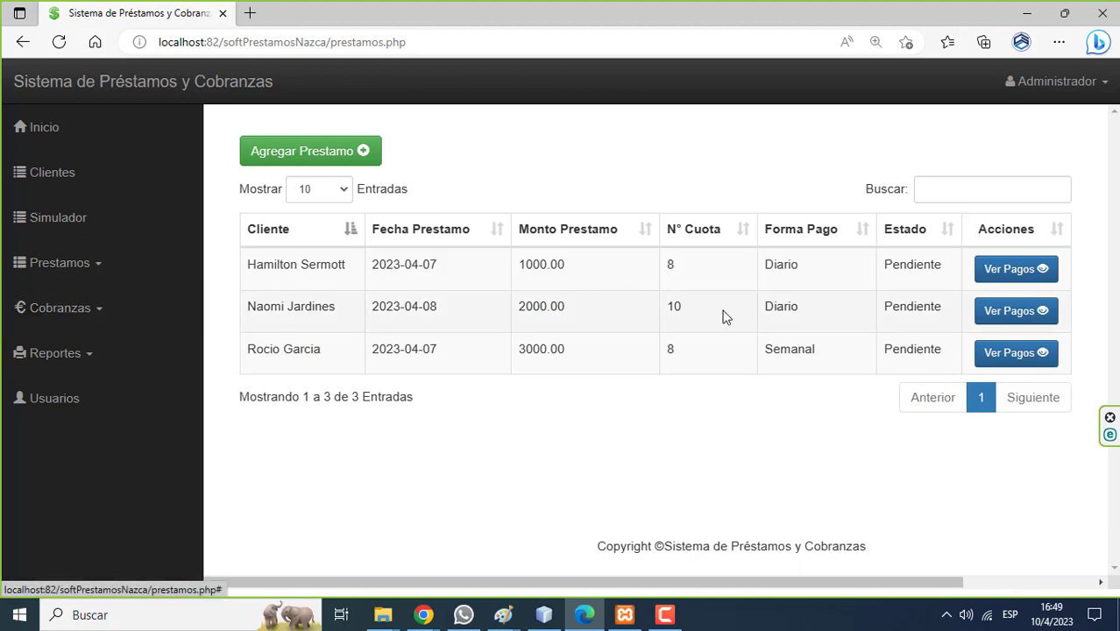
pyautogui.click(990, 326)
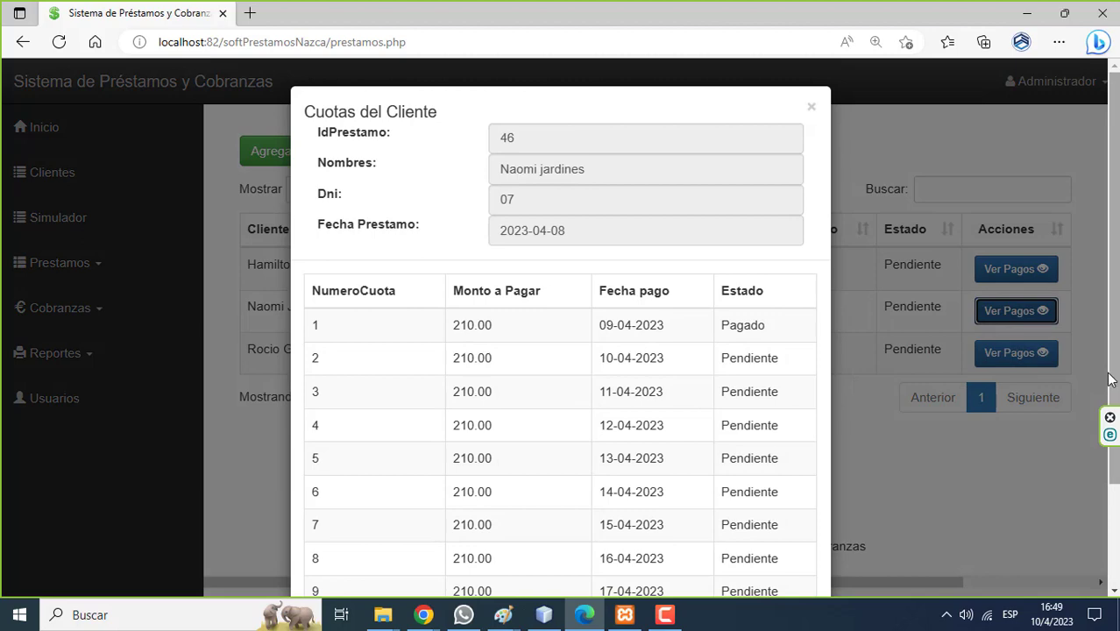
pyautogui.scroll(-1, 1111, 378)
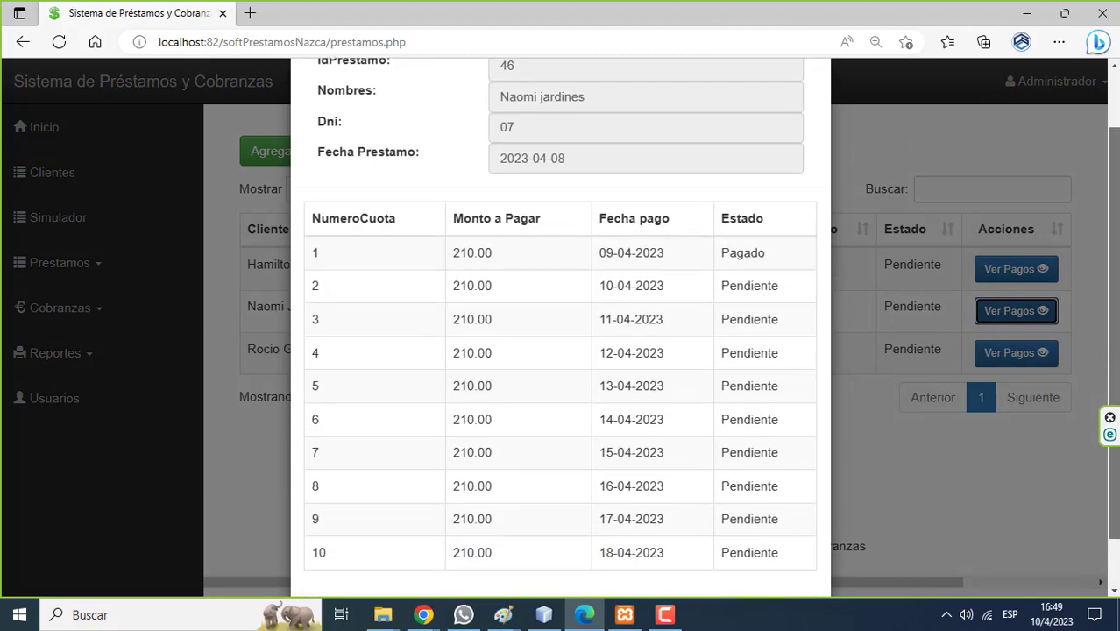
pyautogui.scroll(1, 1114, 339)
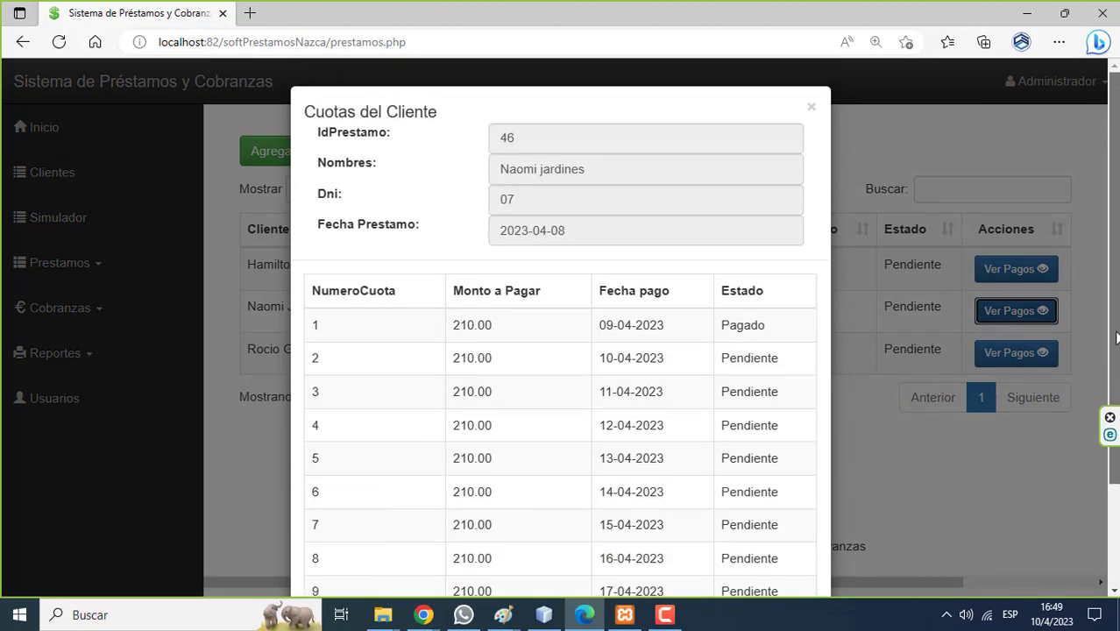
pyautogui.click(811, 109)
pyautogui.click(66, 317)
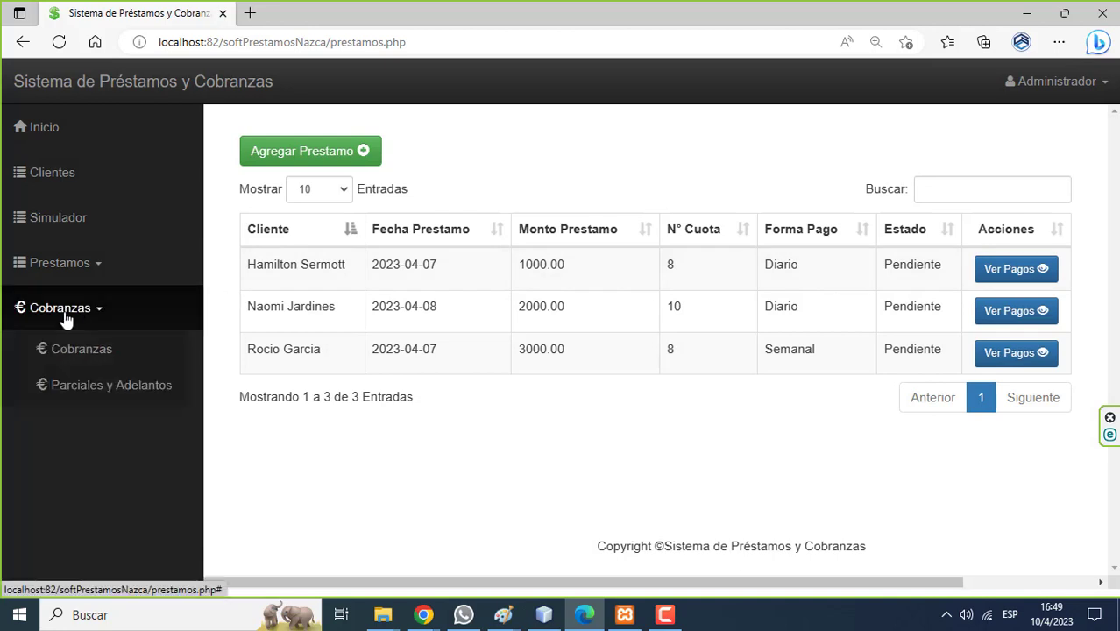
# Step: Pay instalments 2 and 3 of loan 46, 210.00 each
pyautogui.click(79, 348)
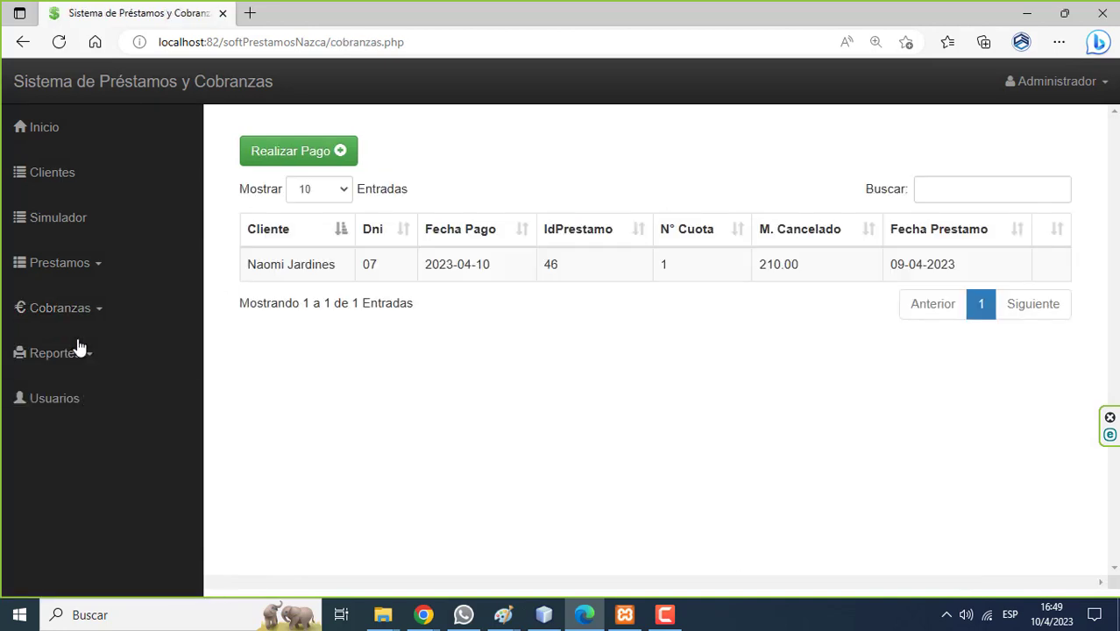
pyautogui.click(282, 156)
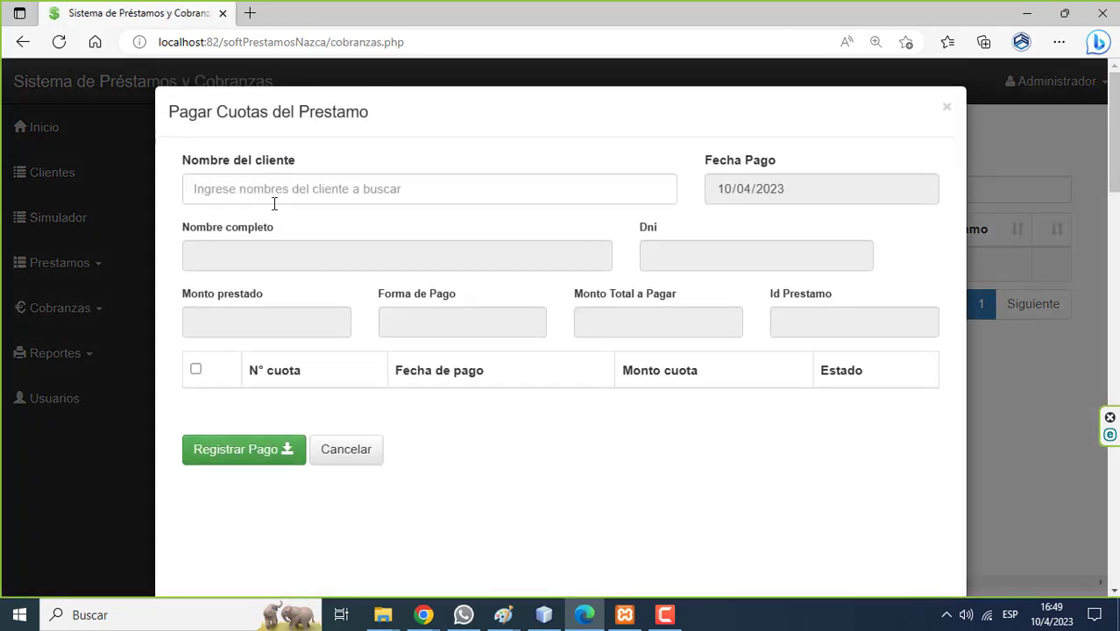
pyautogui.write('na')
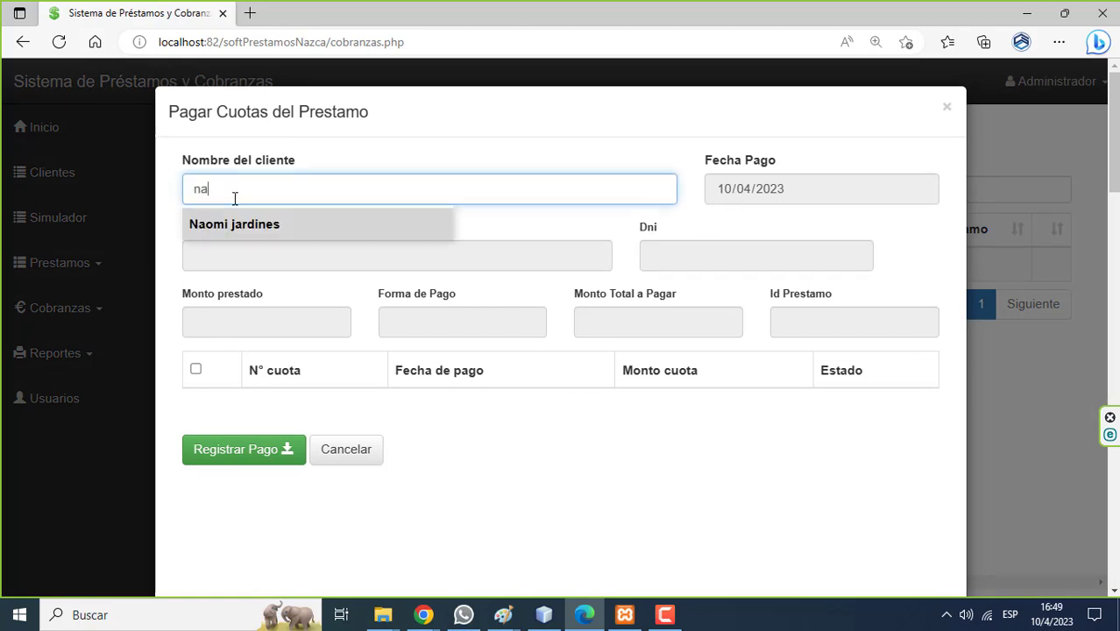
pyautogui.click(238, 222)
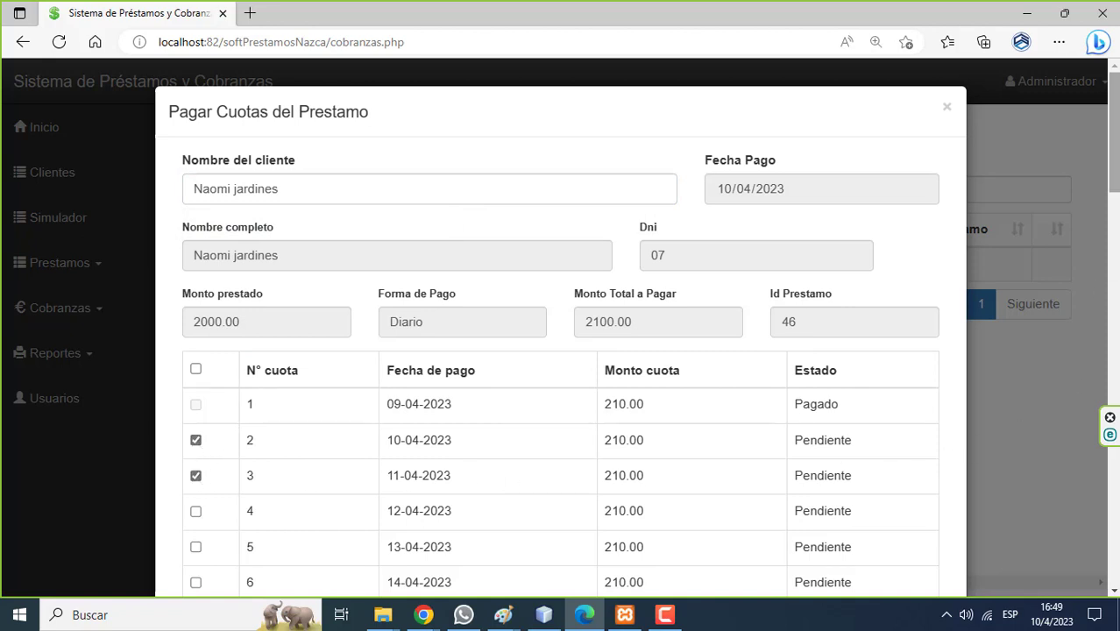
pyautogui.moveTo(1113, 131); pyautogui.dragTo(1113, 172)
pyautogui.scroll(-2, 594, 394)
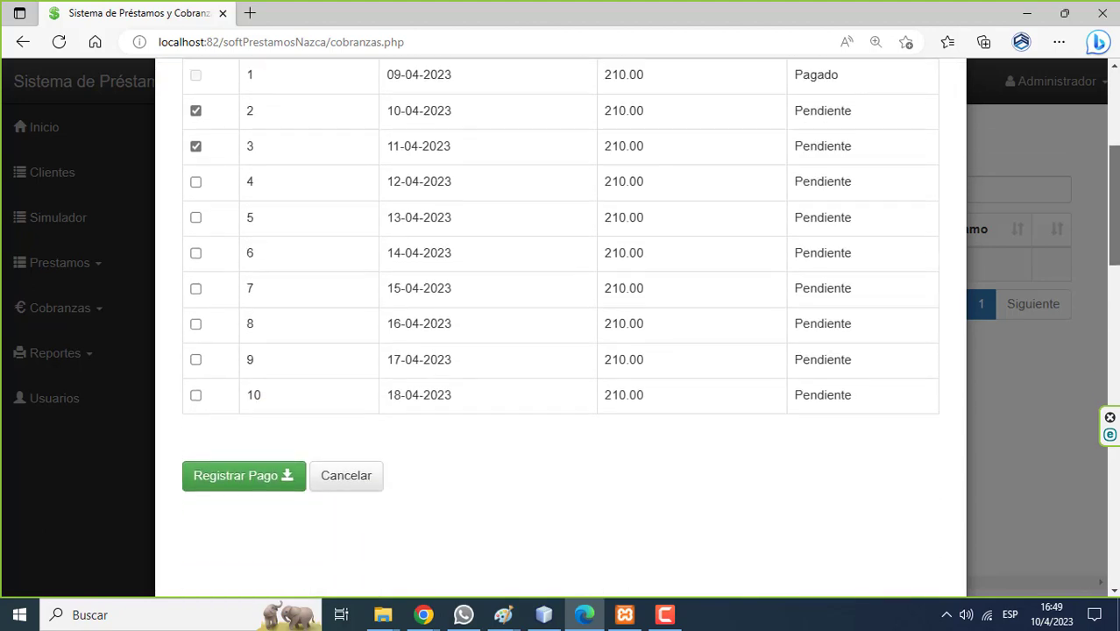
pyautogui.click(243, 473)
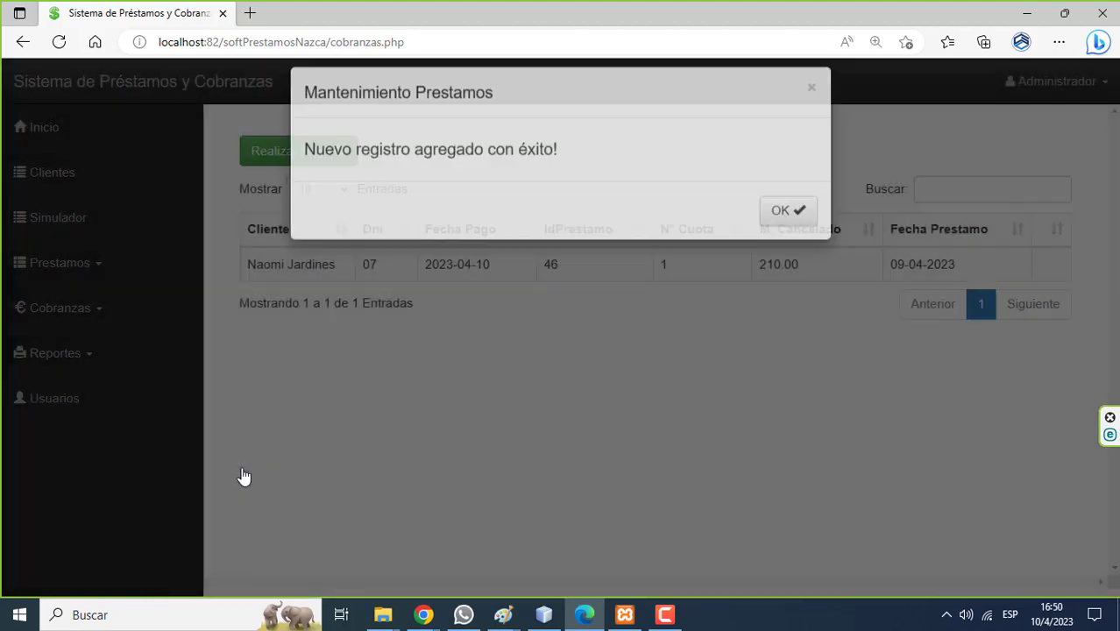
pyautogui.click(788, 228)
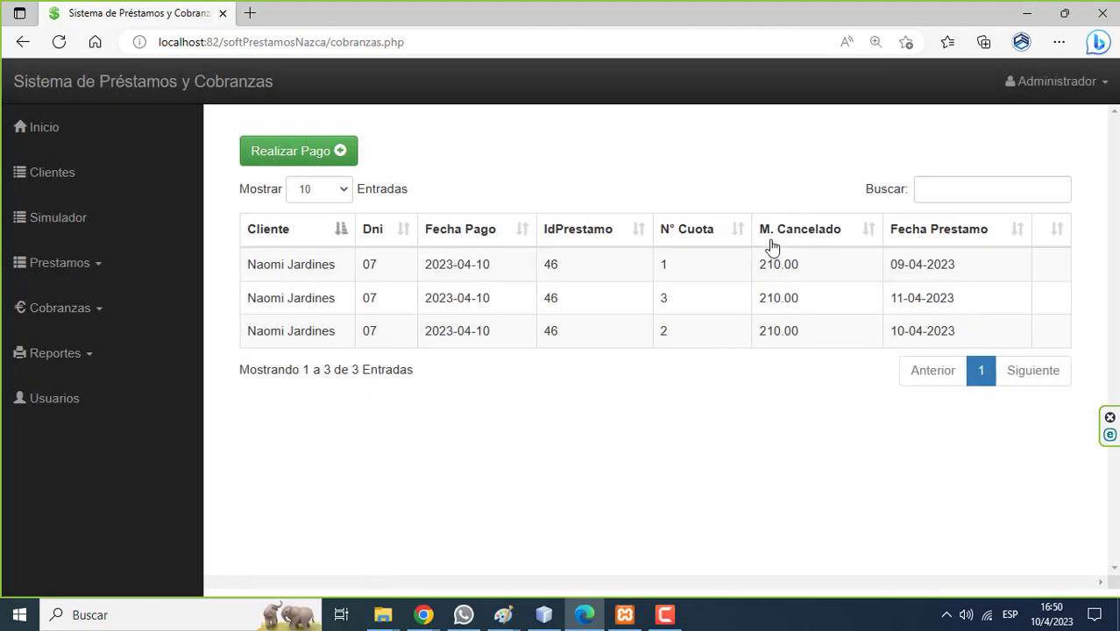
# Step: Check loan 46's schedule shows instalments 1–3 Pagado and 4–10 Pendiente
pyautogui.click(41, 281)
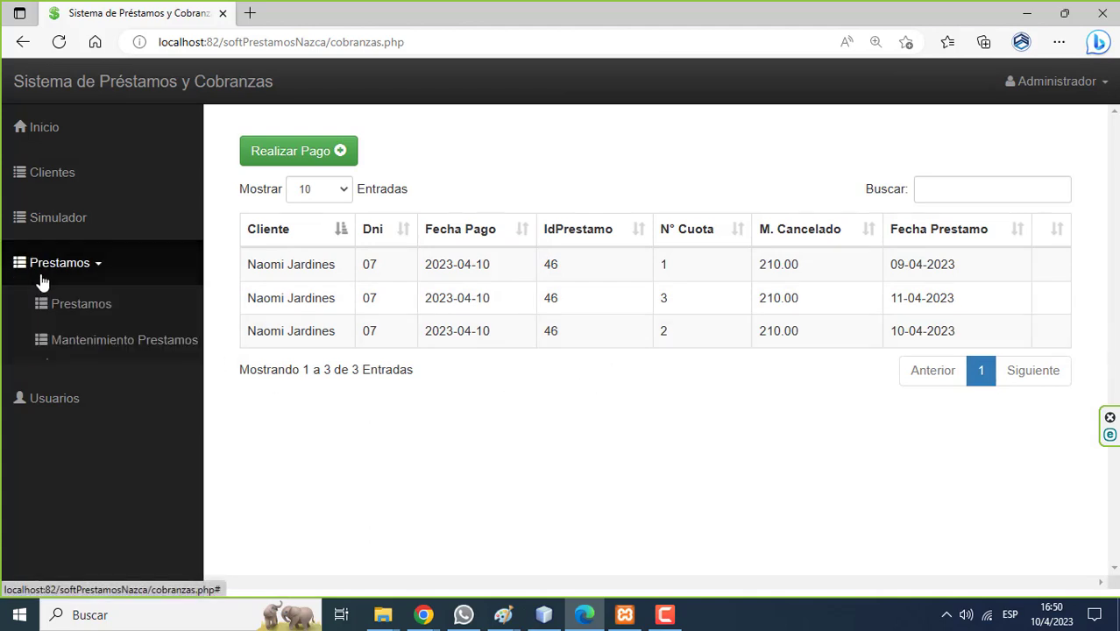
pyautogui.click(73, 305)
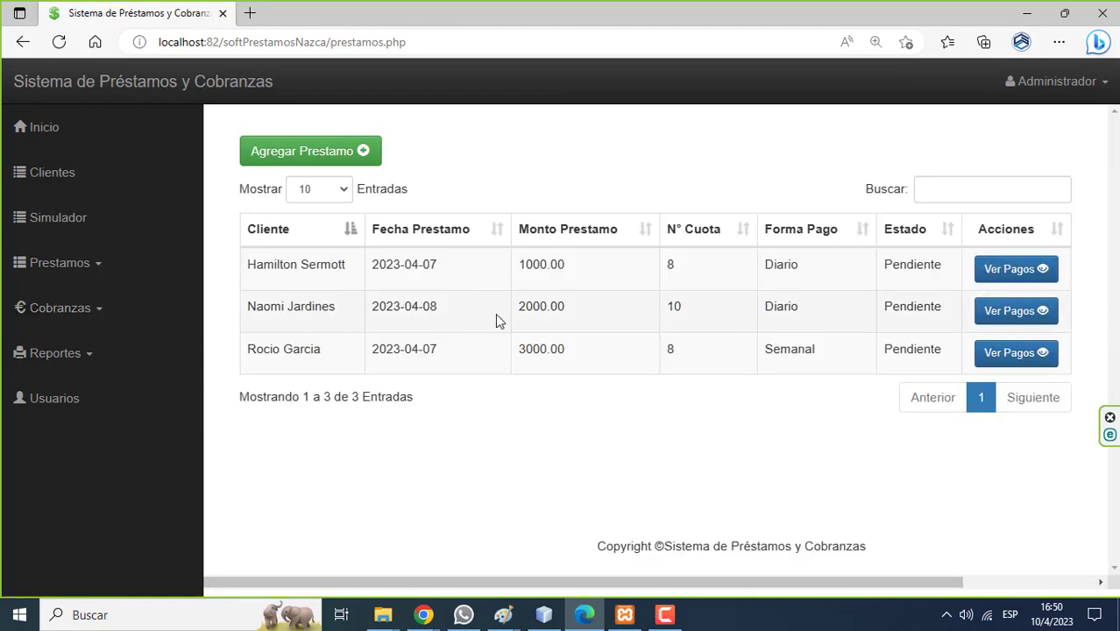
pyautogui.click(1003, 323)
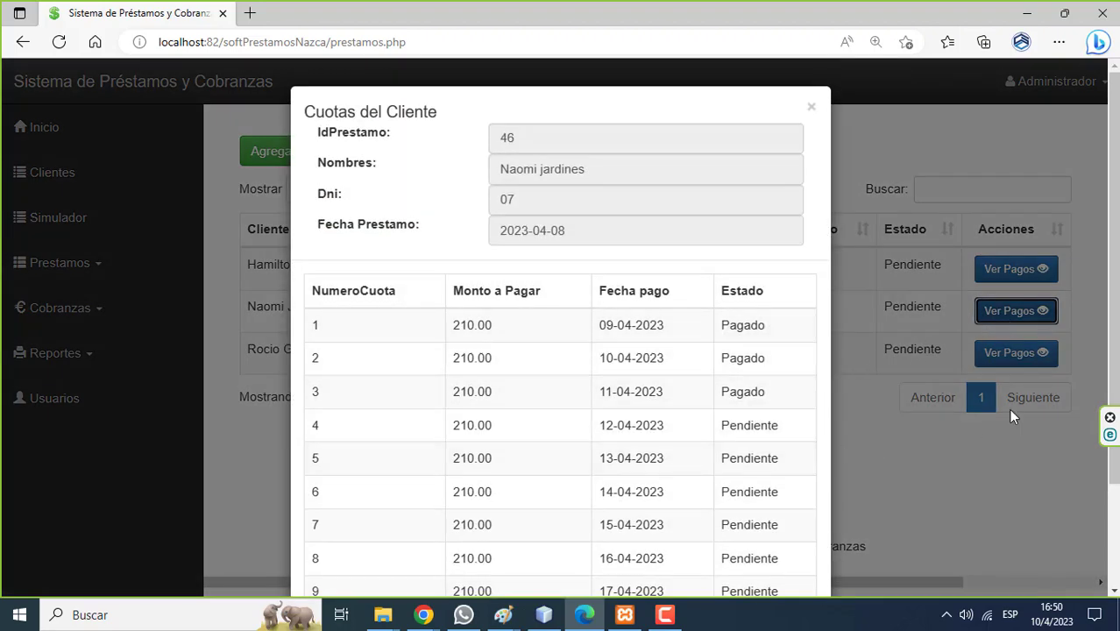
pyautogui.scroll(-2, 1116, 377)
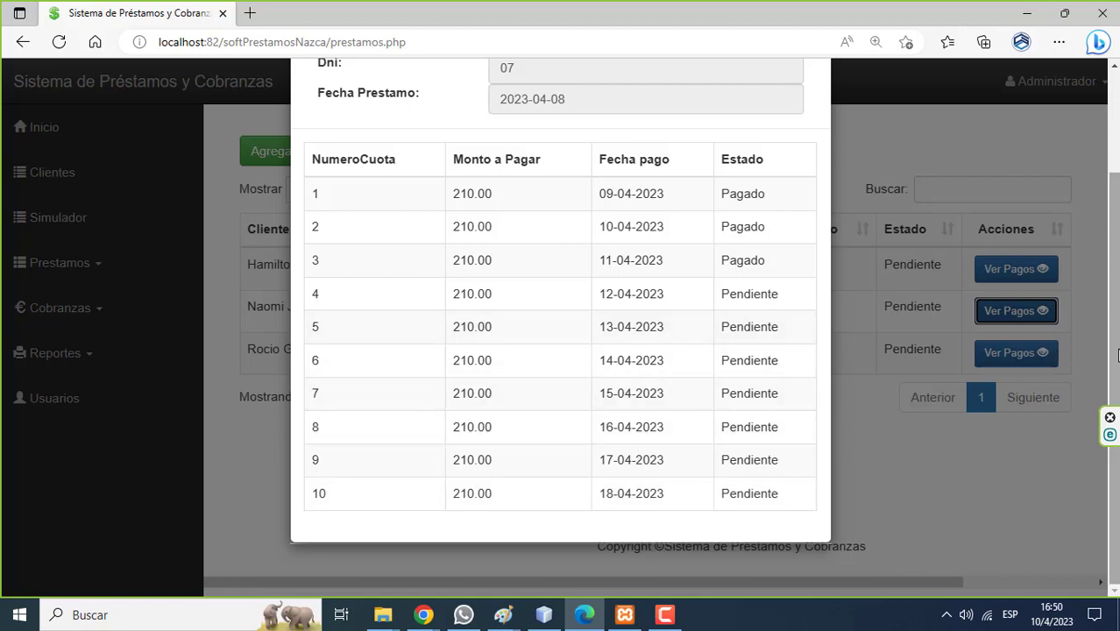
pyautogui.moveTo(1114, 325); pyautogui.dragTo(1115, 322)
pyautogui.scroll(2, 1114, 323)
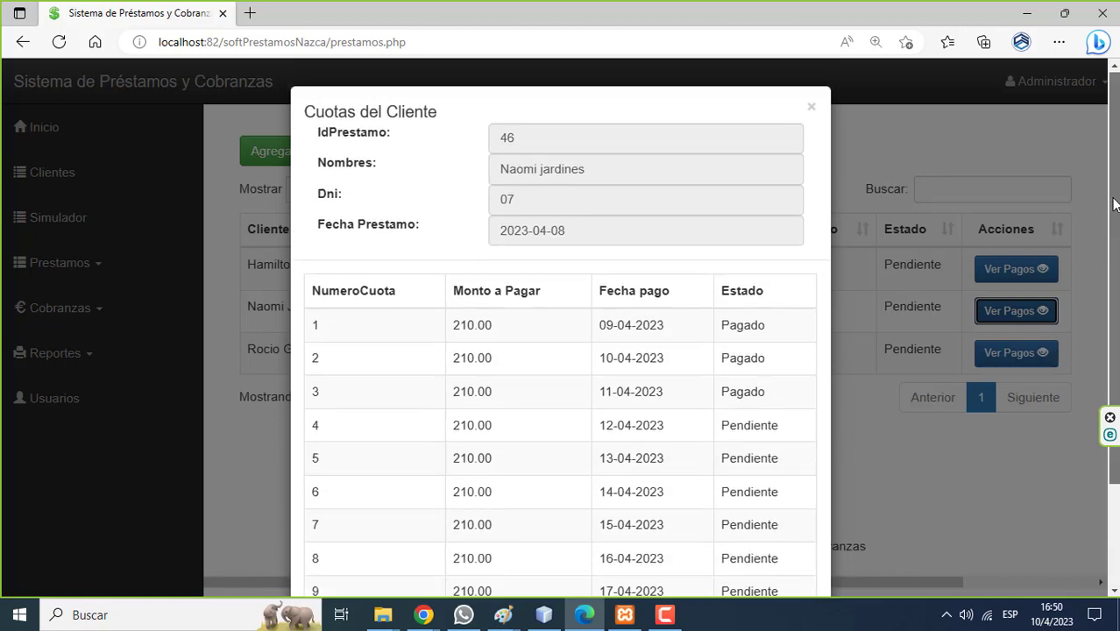
pyautogui.click(812, 112)
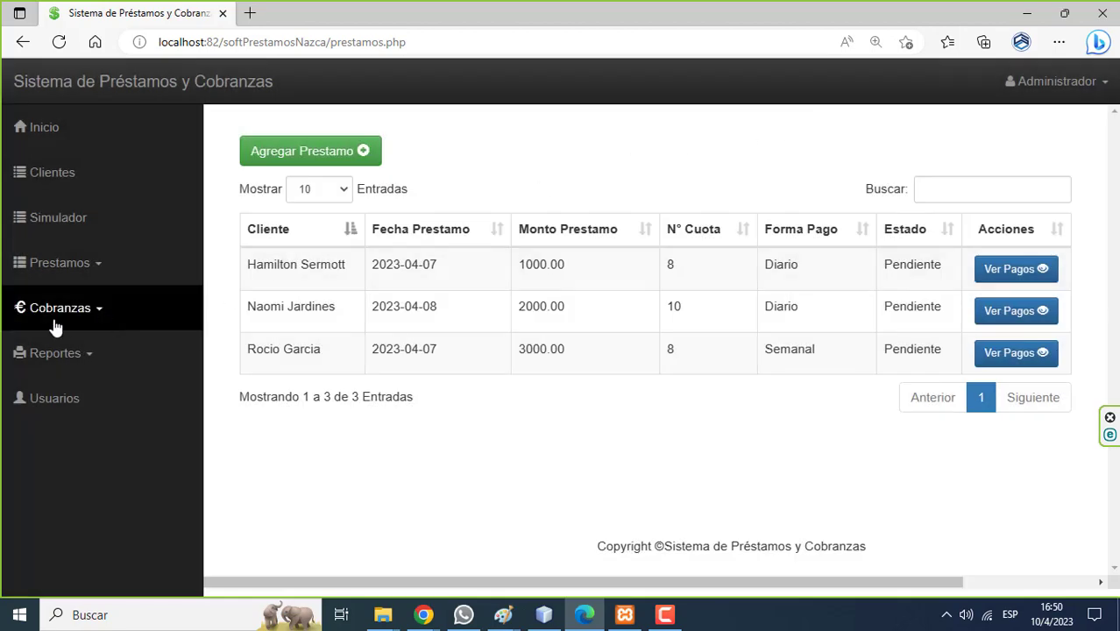
pyautogui.click(54, 325)
# Step: Start a new Cobranzas payment and load loan 46's instalments for its client
pyautogui.click(75, 353)
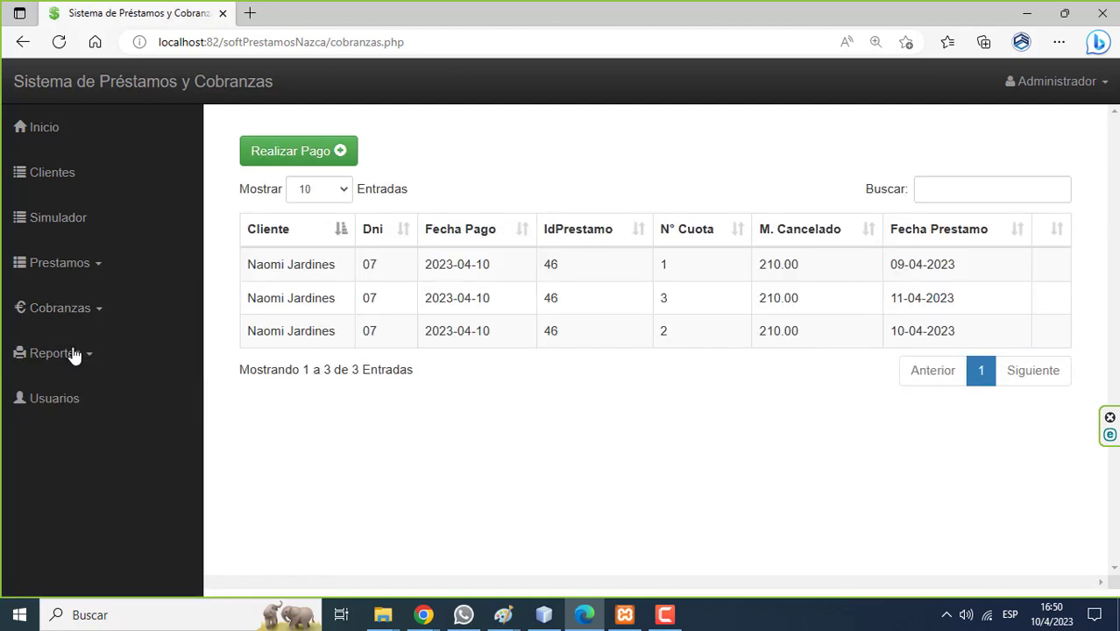
pyautogui.click(247, 160)
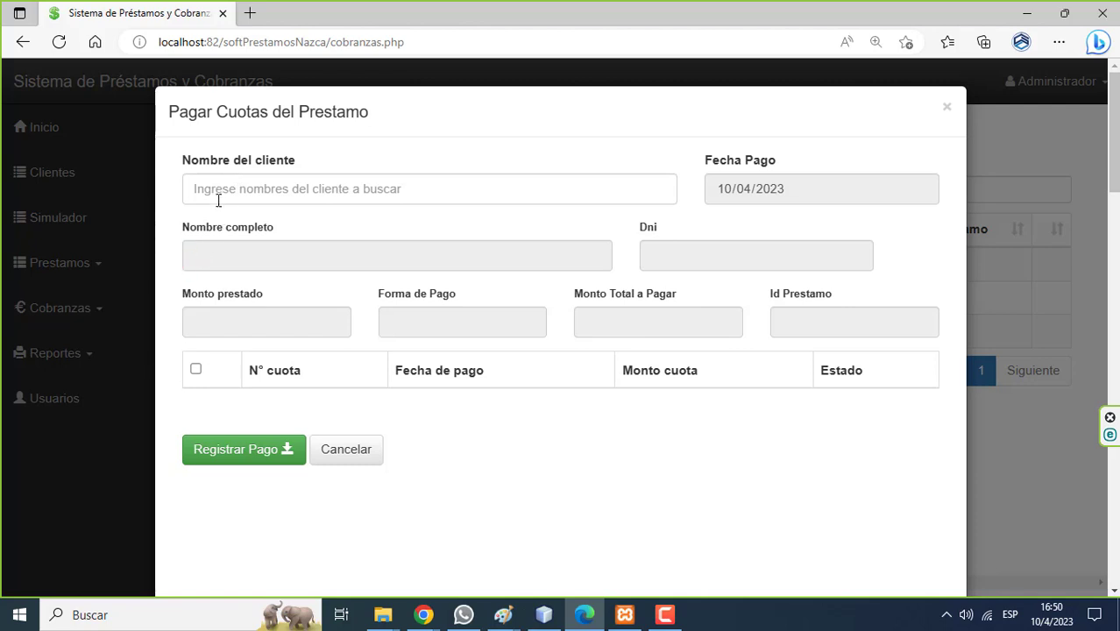
pyautogui.click(218, 198)
pyautogui.write('na')
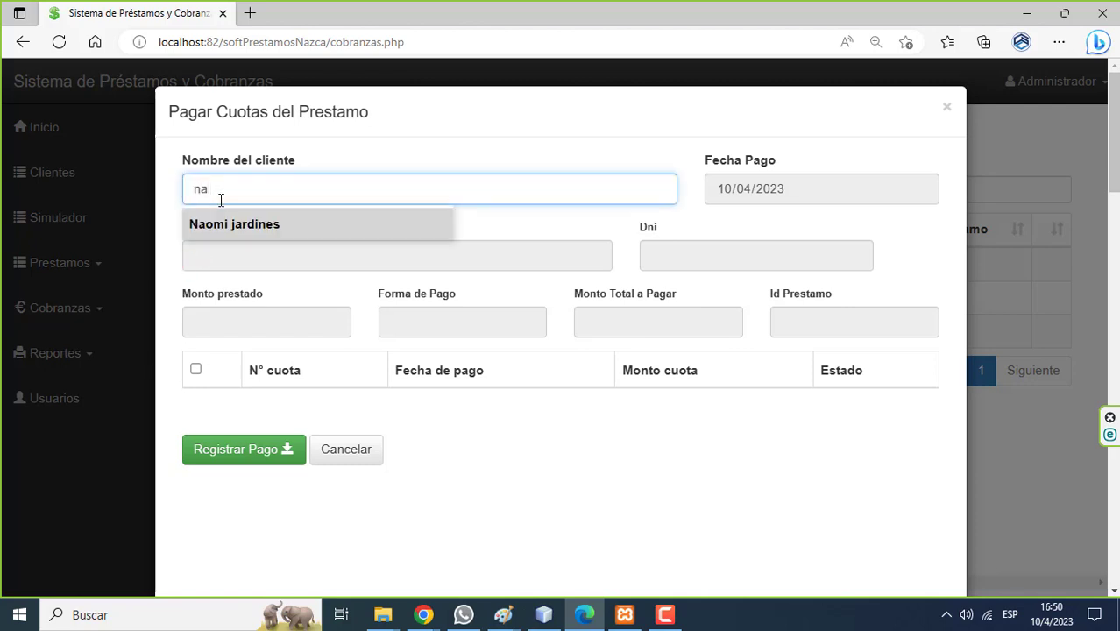
pyautogui.click(232, 221)
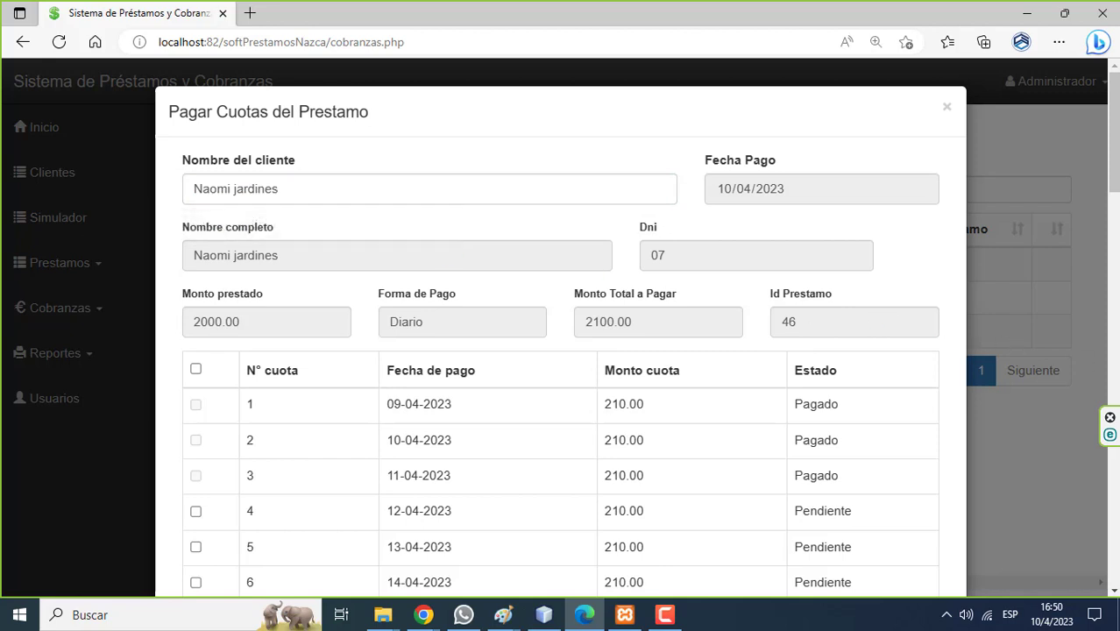
pyautogui.moveTo(1114, 179); pyautogui.dragTo(1116, 212)
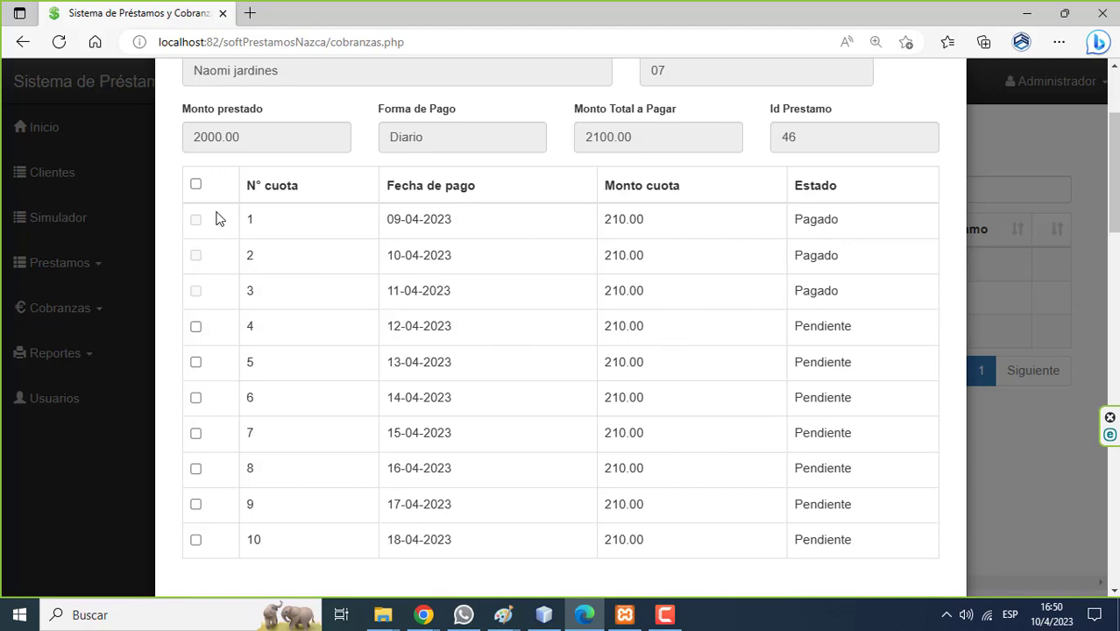
# Step: Select all remaining instalments 4–10 and register them at 210.00 each
pyautogui.click(197, 186)
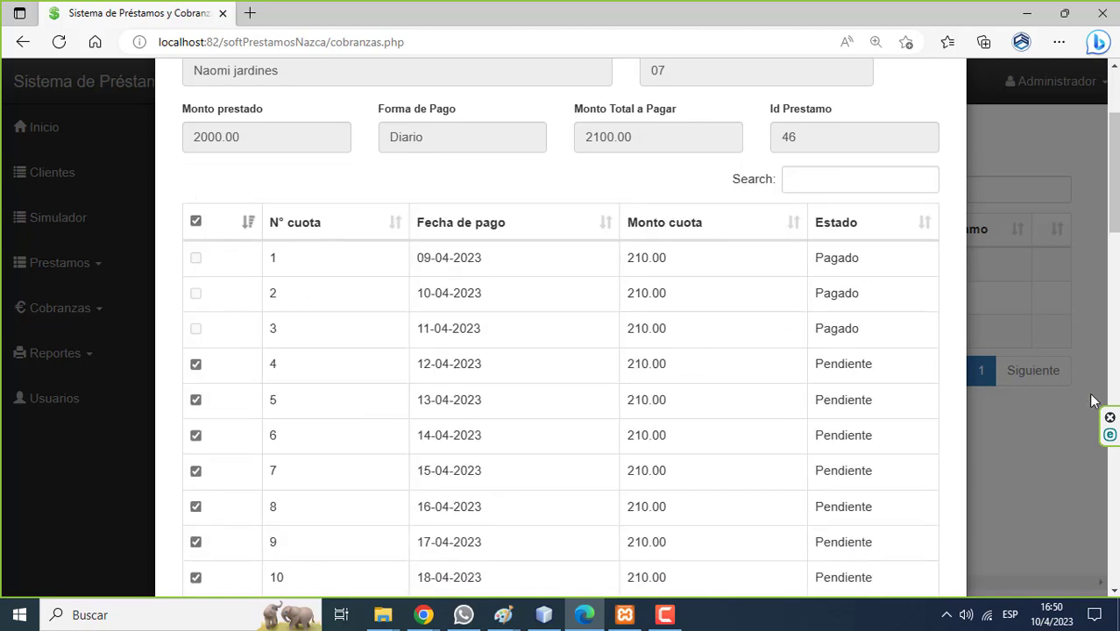
pyautogui.moveTo(1113, 219); pyautogui.dragTo(1113, 259)
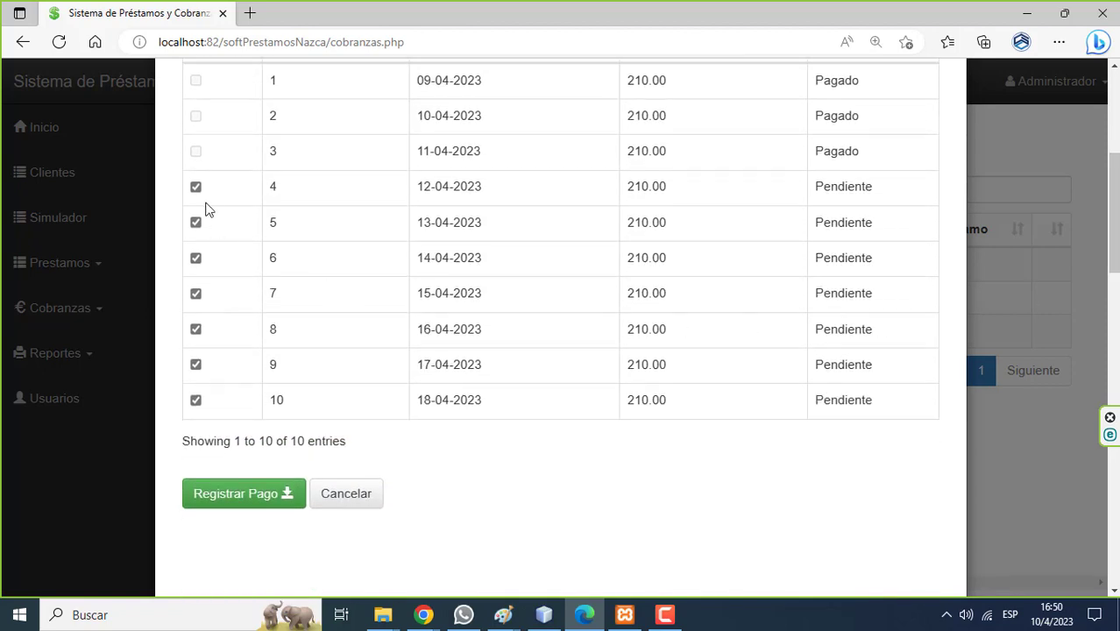
pyautogui.click(274, 493)
pyautogui.click(776, 230)
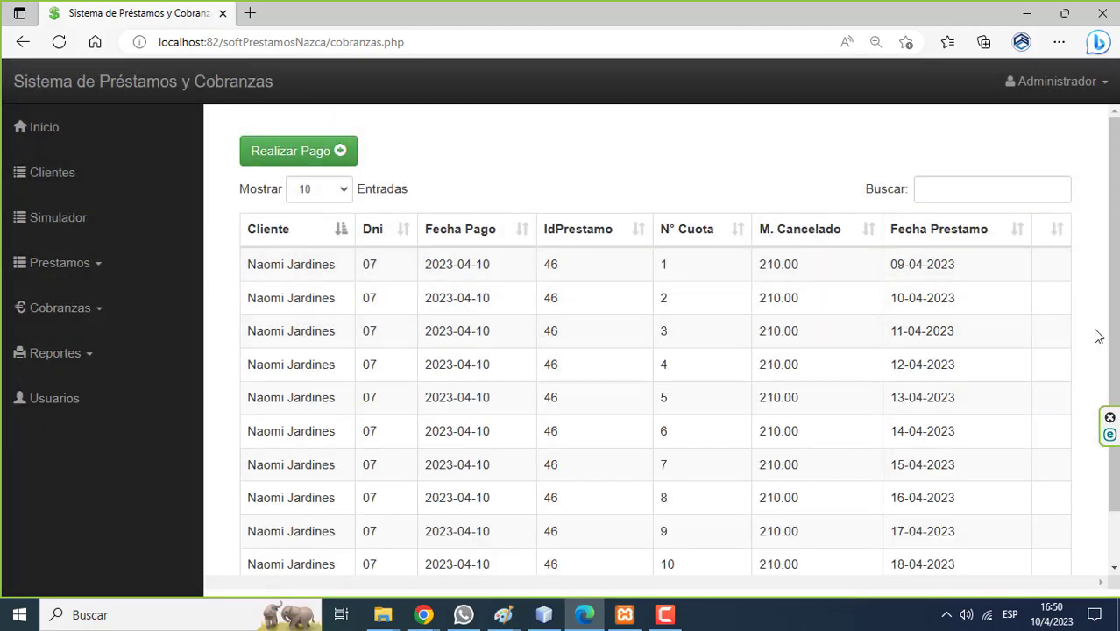
pyautogui.scroll(-1, 1111, 337)
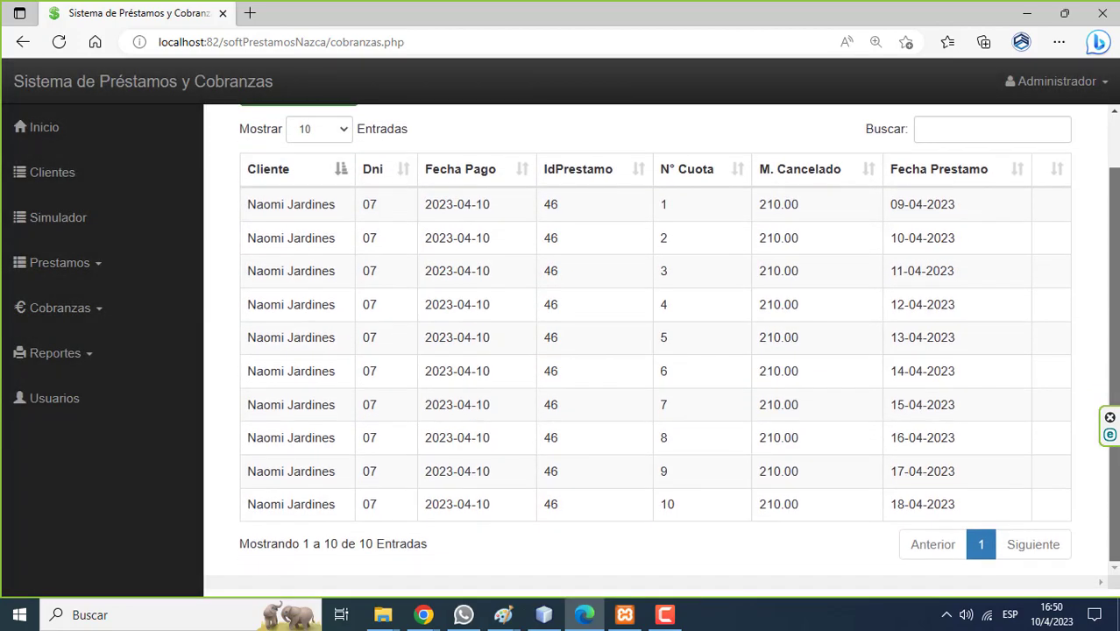
pyautogui.scroll(1, 1111, 337)
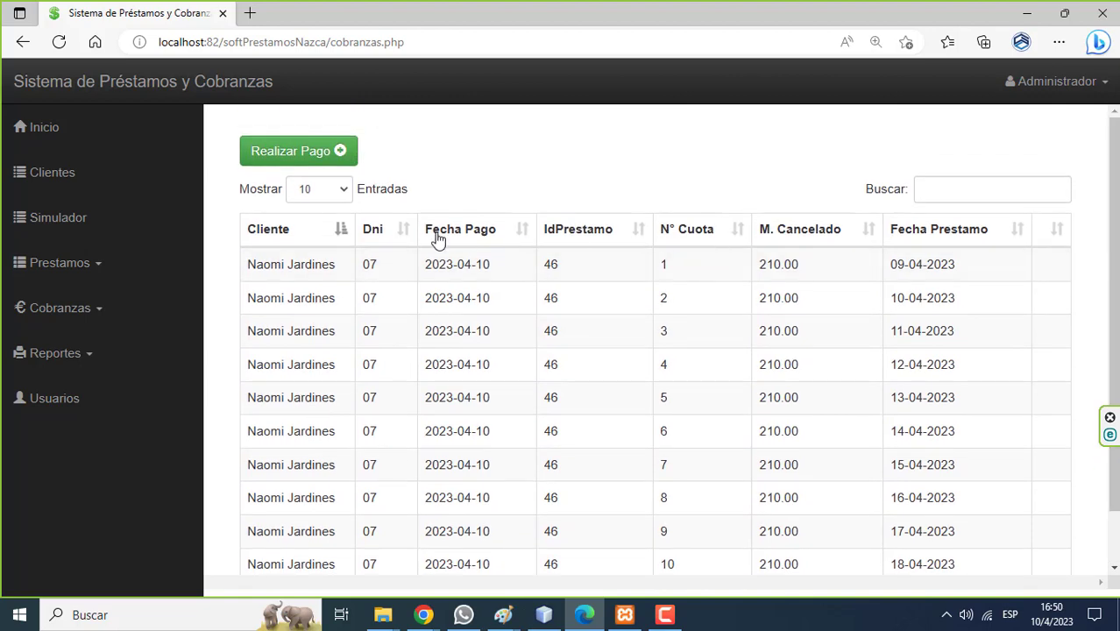
pyautogui.click(61, 279)
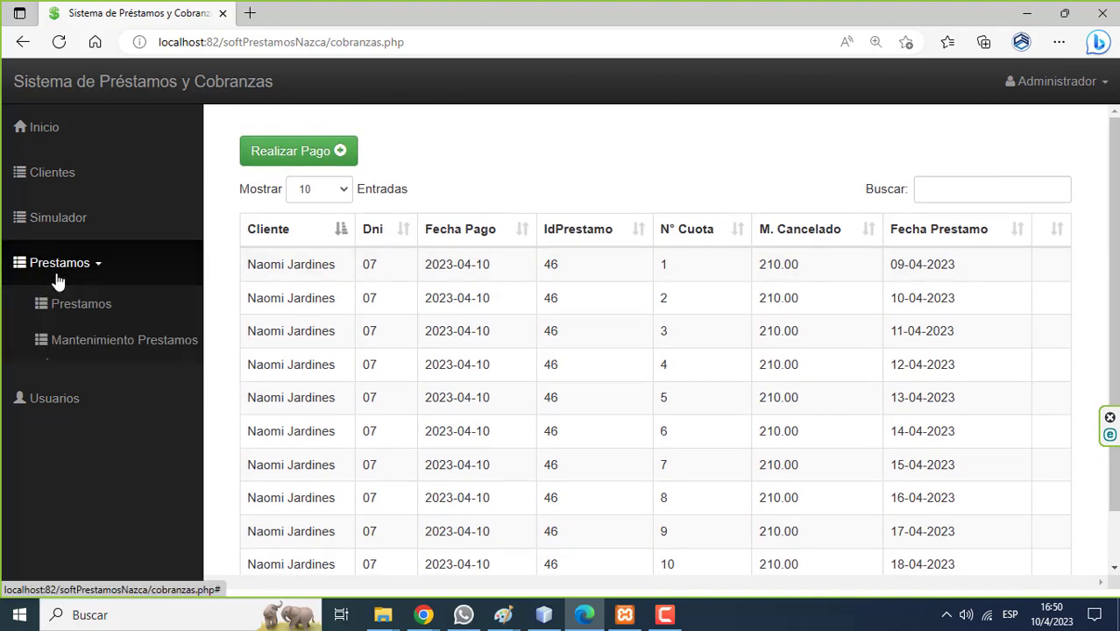
# Step: Confirm all ten instalments of loan 46 are Pagado in its schedule
pyautogui.click(85, 305)
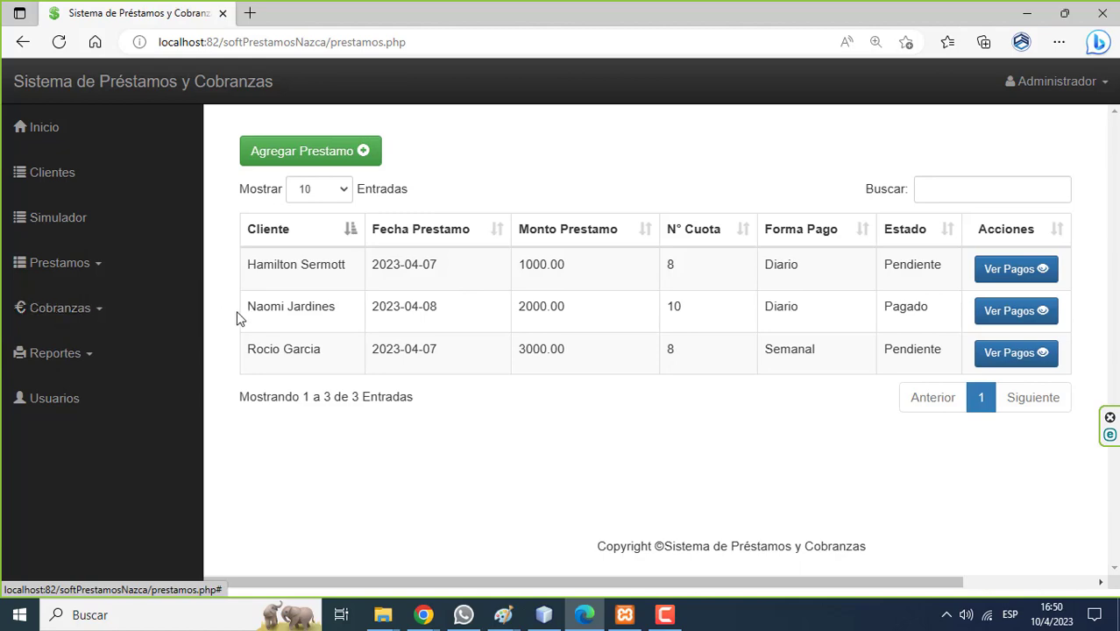
pyautogui.click(988, 312)
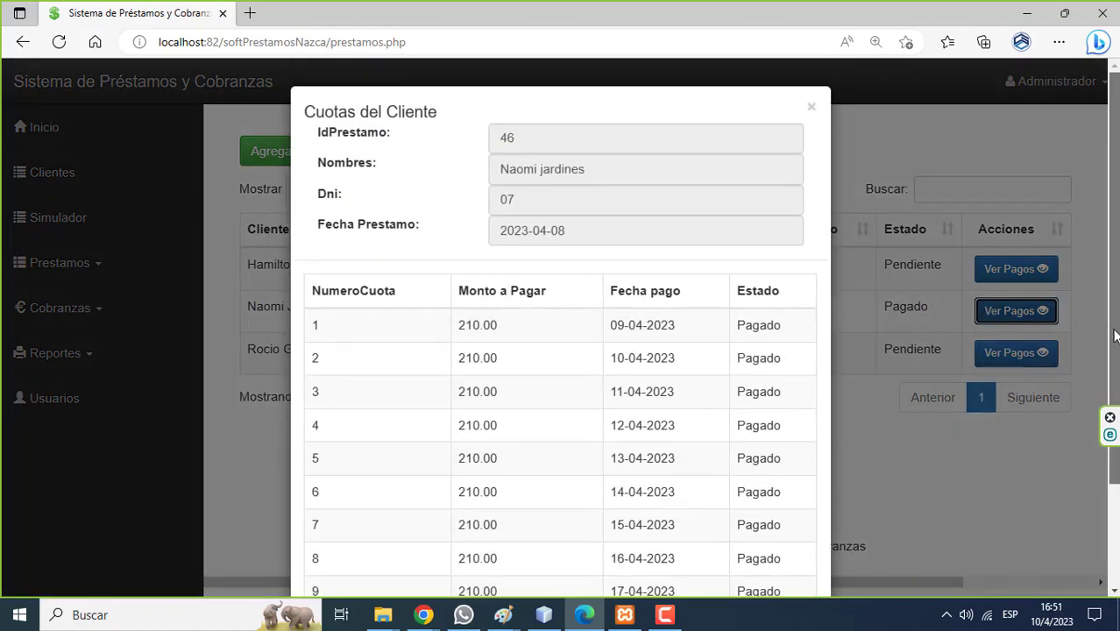
pyautogui.scroll(-3, 1108, 333)
pyautogui.scroll(3, 1084, 267)
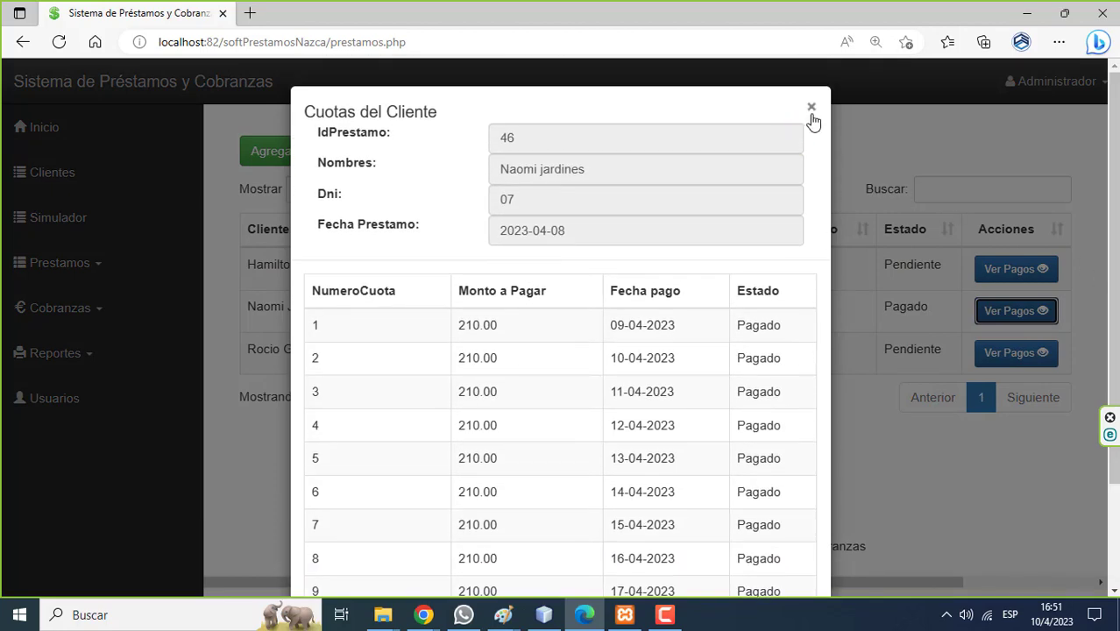
pyautogui.click(810, 108)
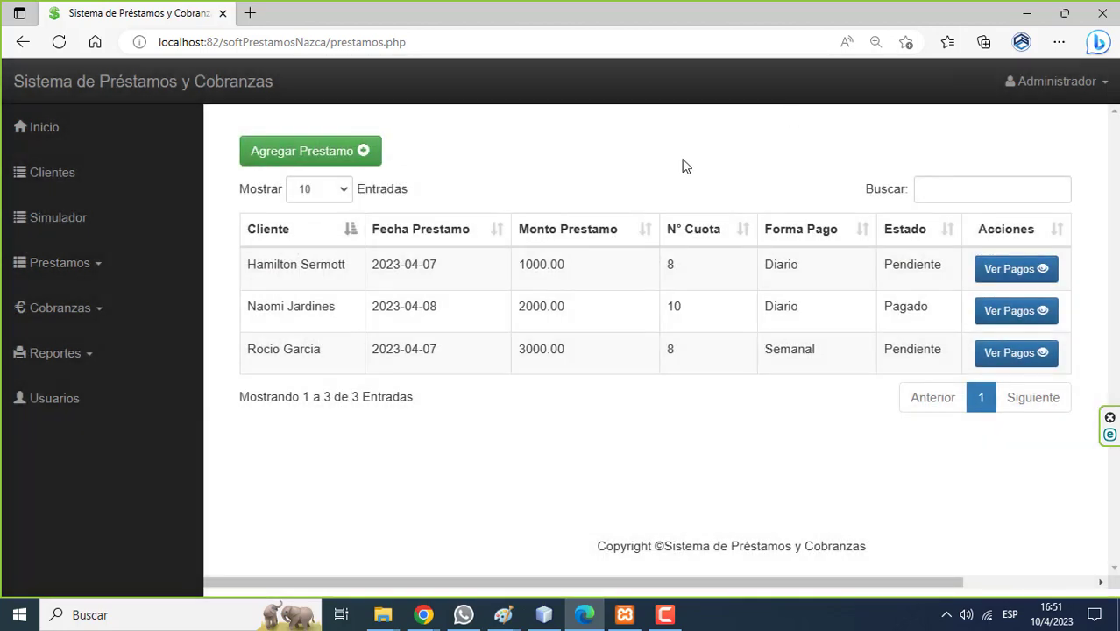
pyautogui.click(92, 314)
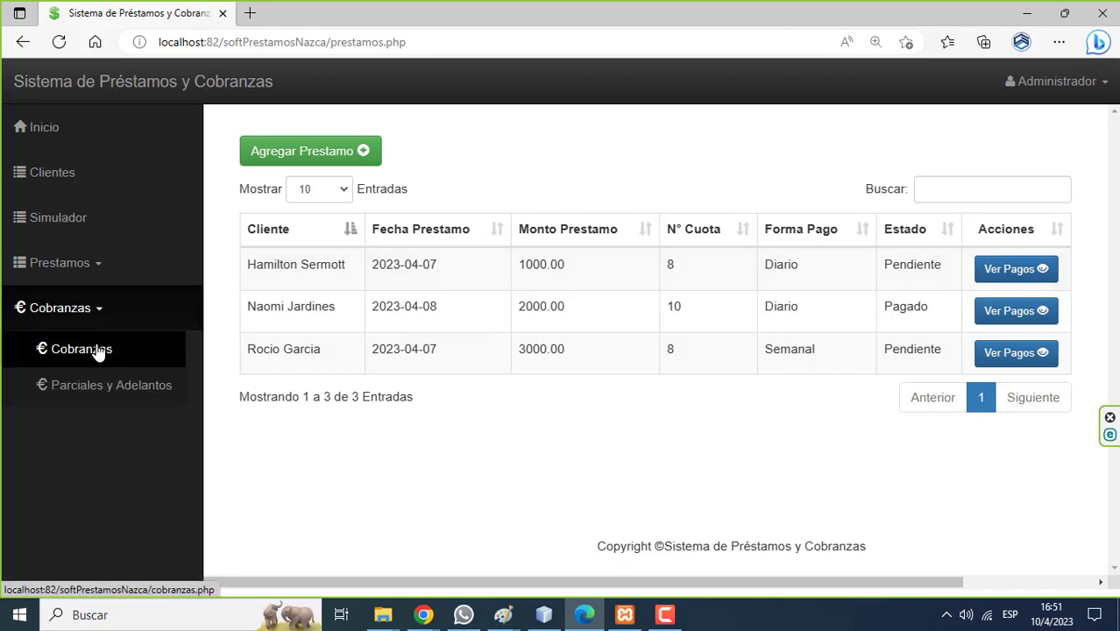
# Step: Register all eight instalments of loan 45 as paid, 132.50 each, on 2023-04-10
pyautogui.click(98, 351)
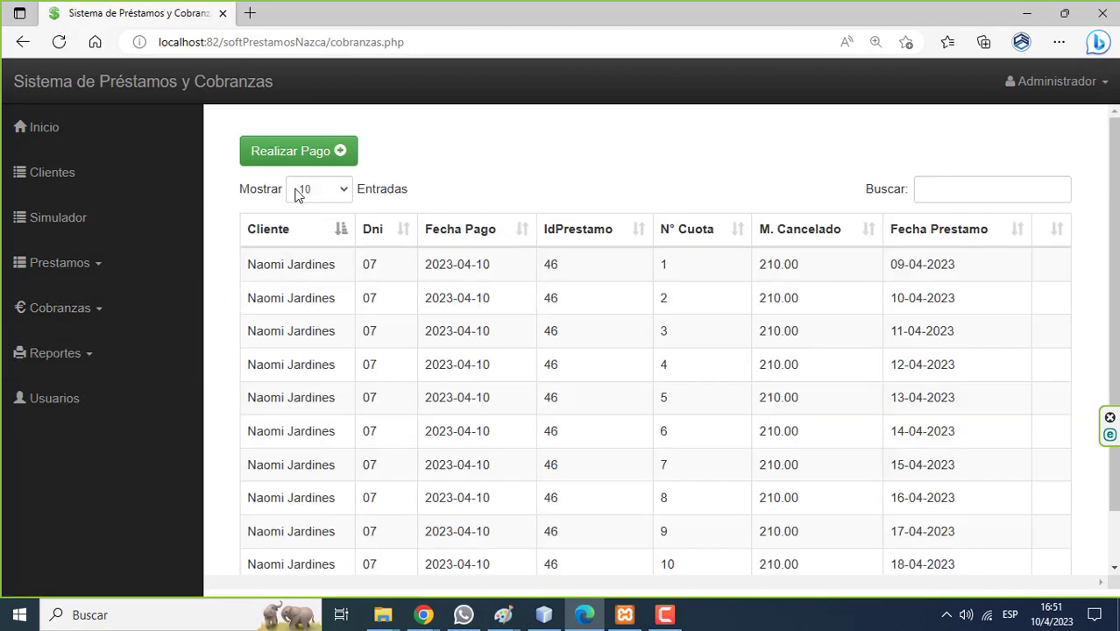
pyautogui.click(282, 171)
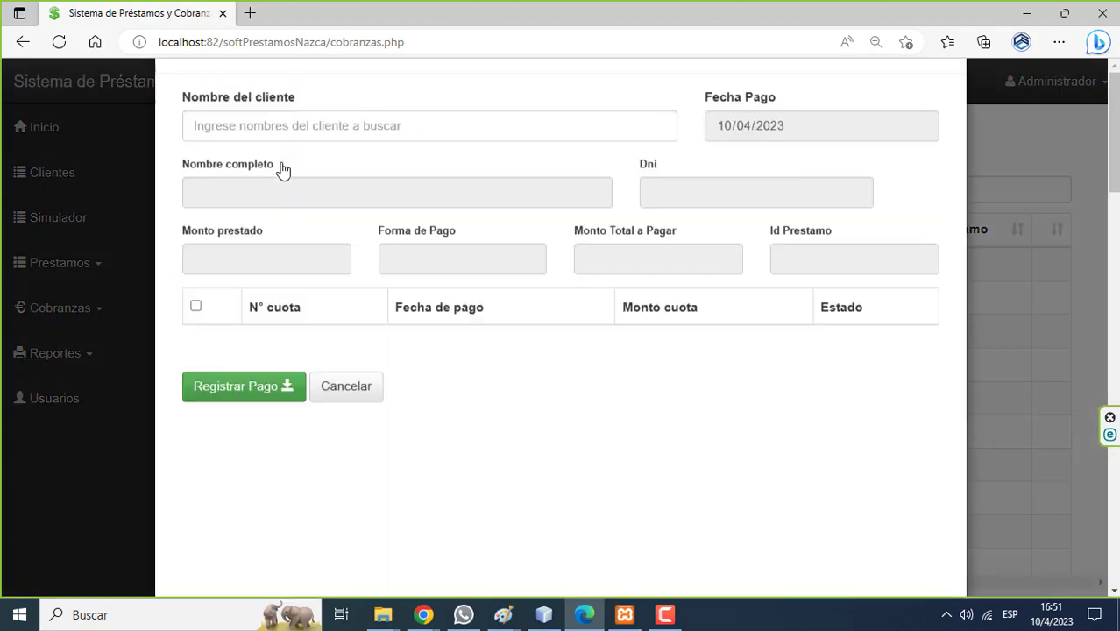
pyautogui.click(235, 198)
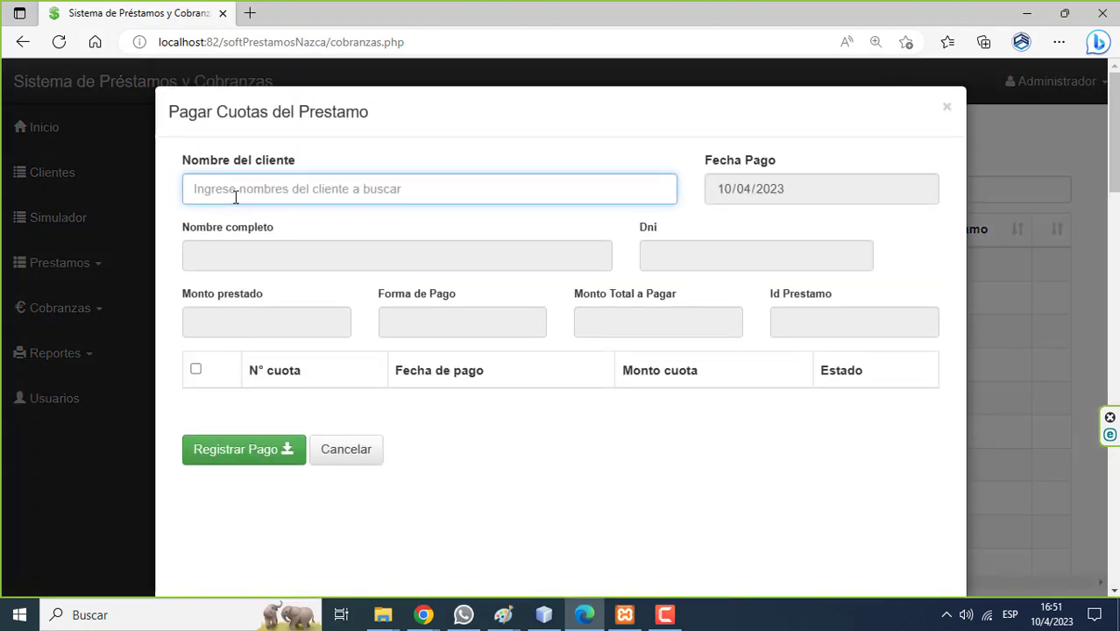
pyautogui.write('n')
pyautogui.click(214, 259)
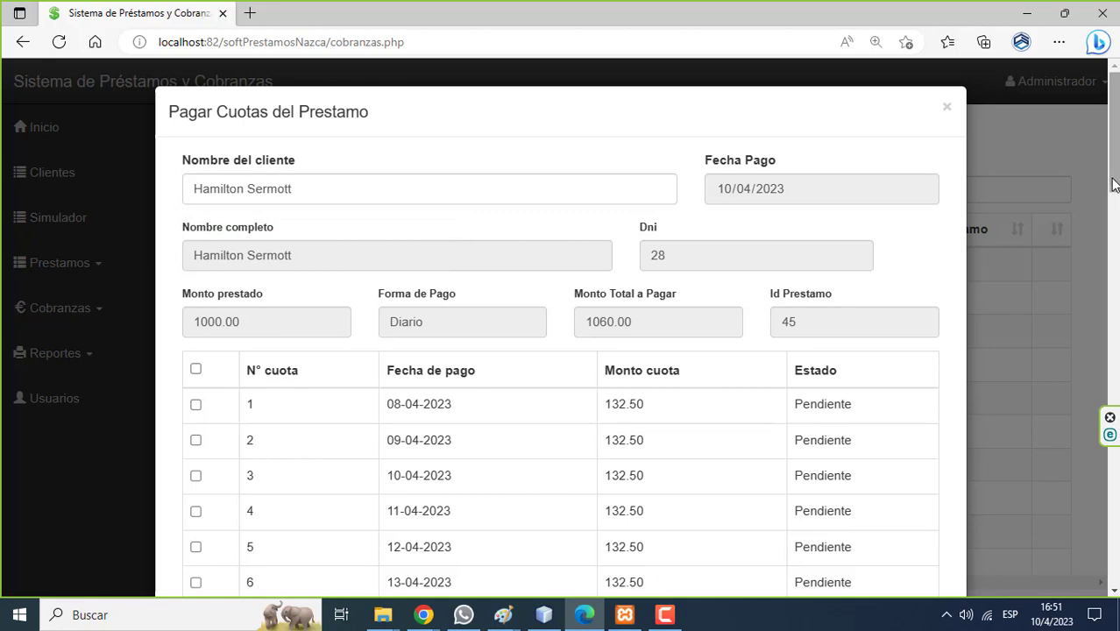
pyautogui.scroll(-1, 1114, 200)
pyautogui.moveTo(1115, 199); pyautogui.dragTo(1115, 221)
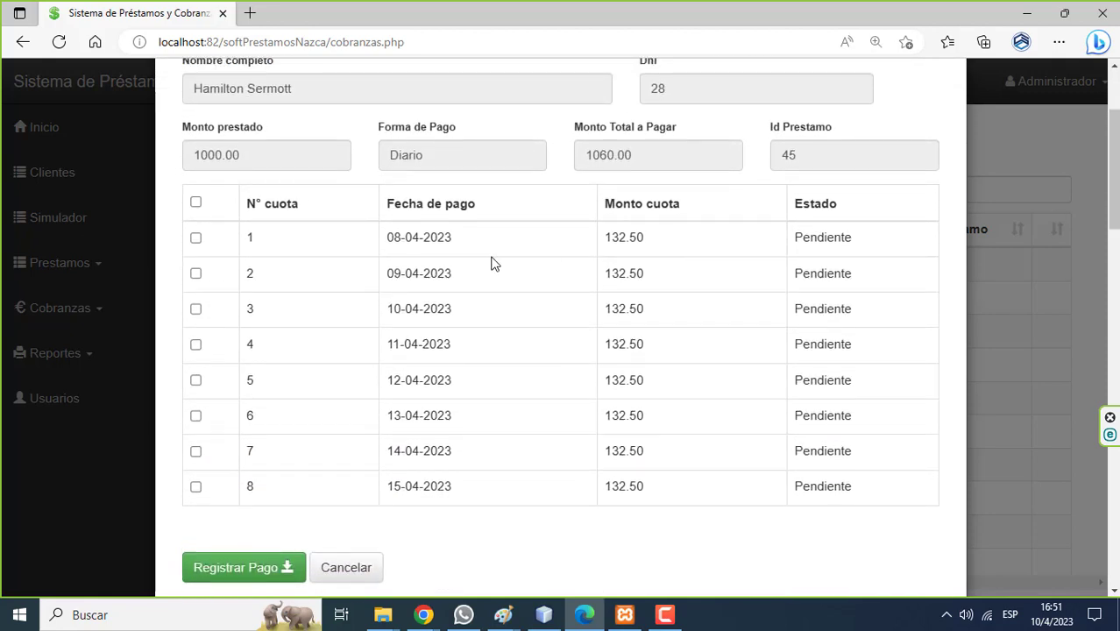
pyautogui.click(196, 205)
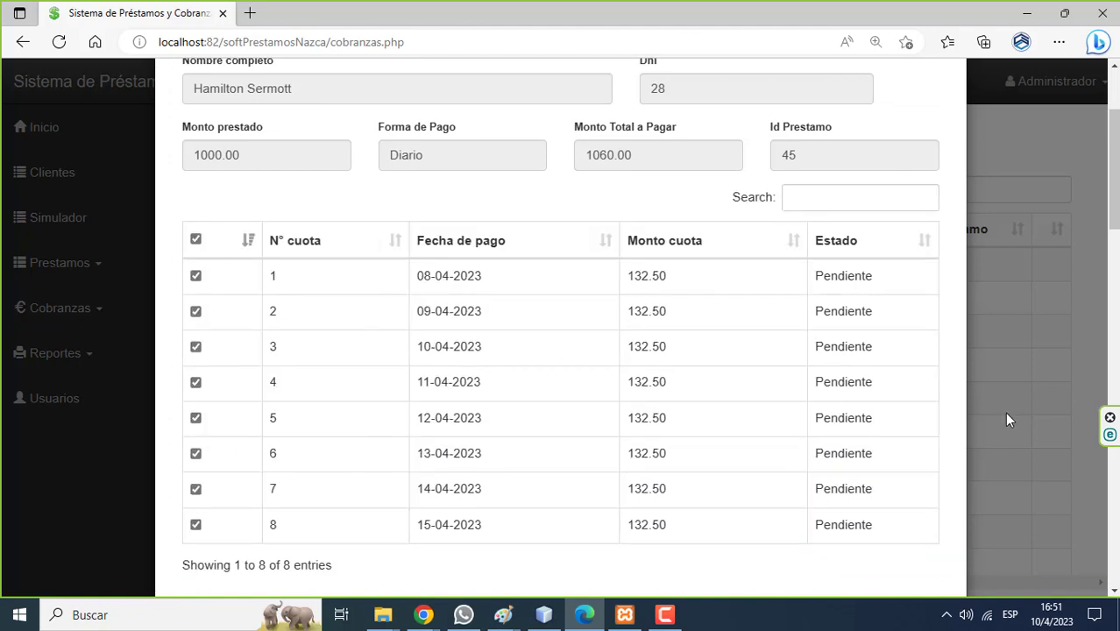
pyautogui.moveTo(1115, 228); pyautogui.dragTo(1114, 249)
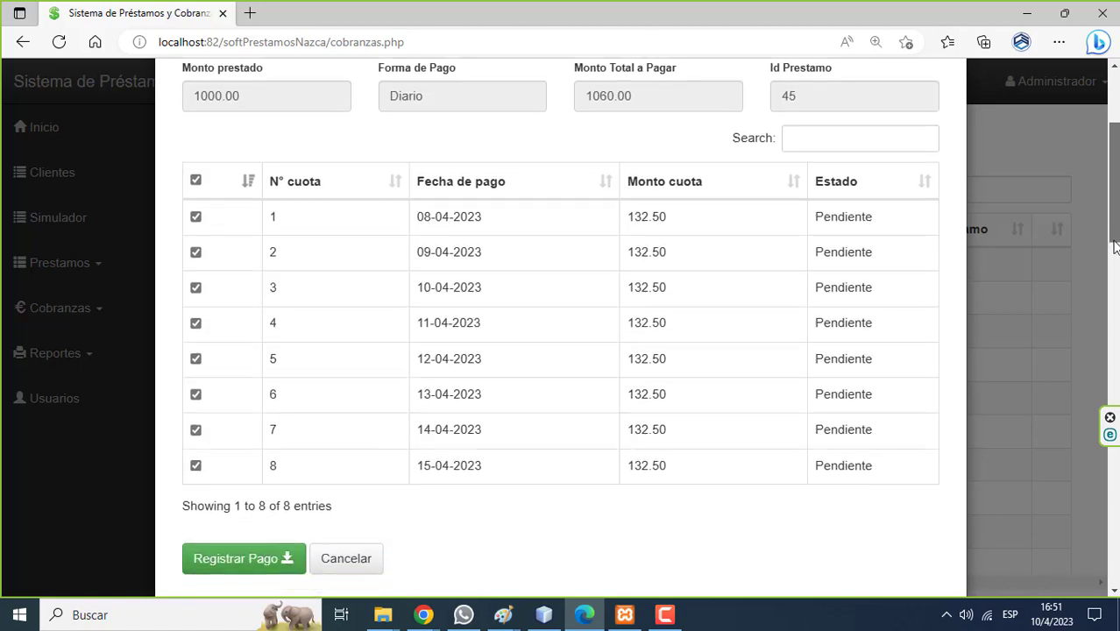
pyautogui.click(250, 530)
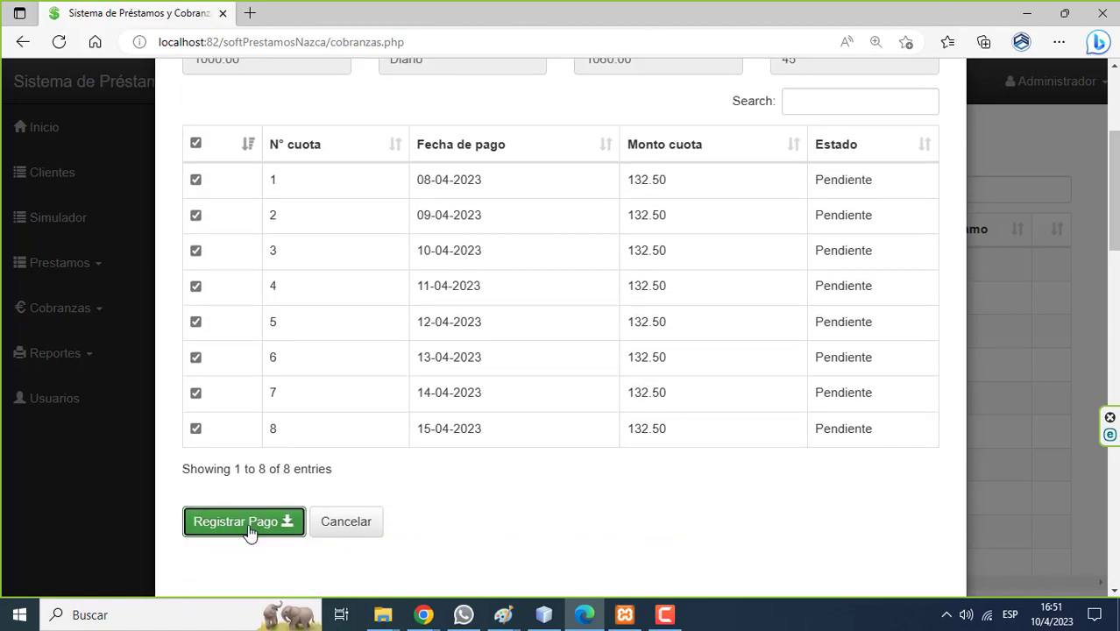
pyautogui.click(791, 235)
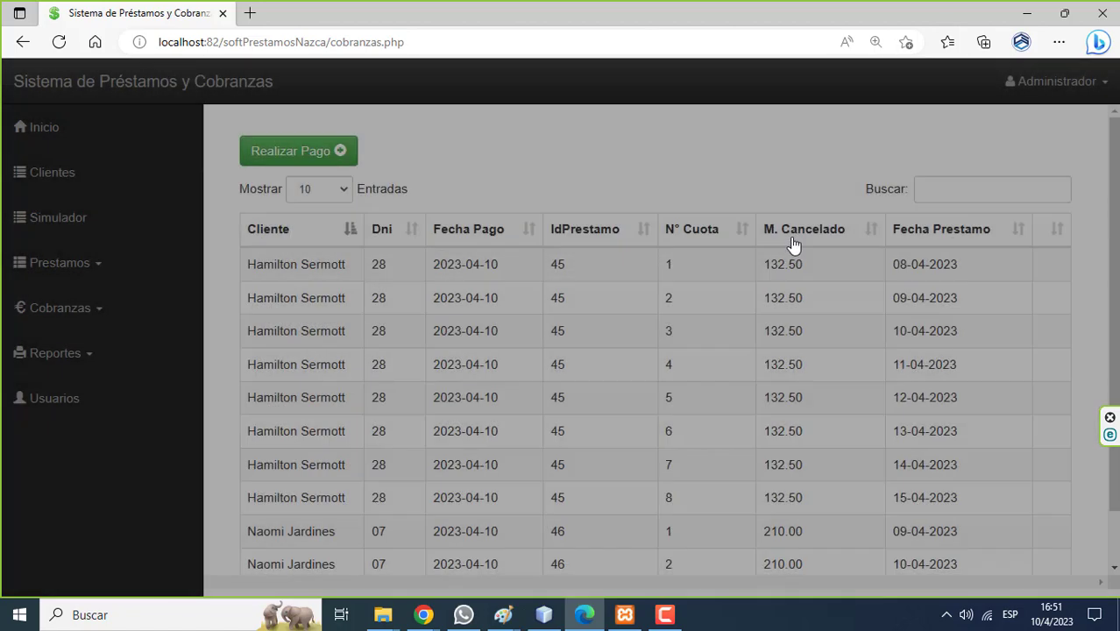
pyautogui.scroll(-1, 1109, 307)
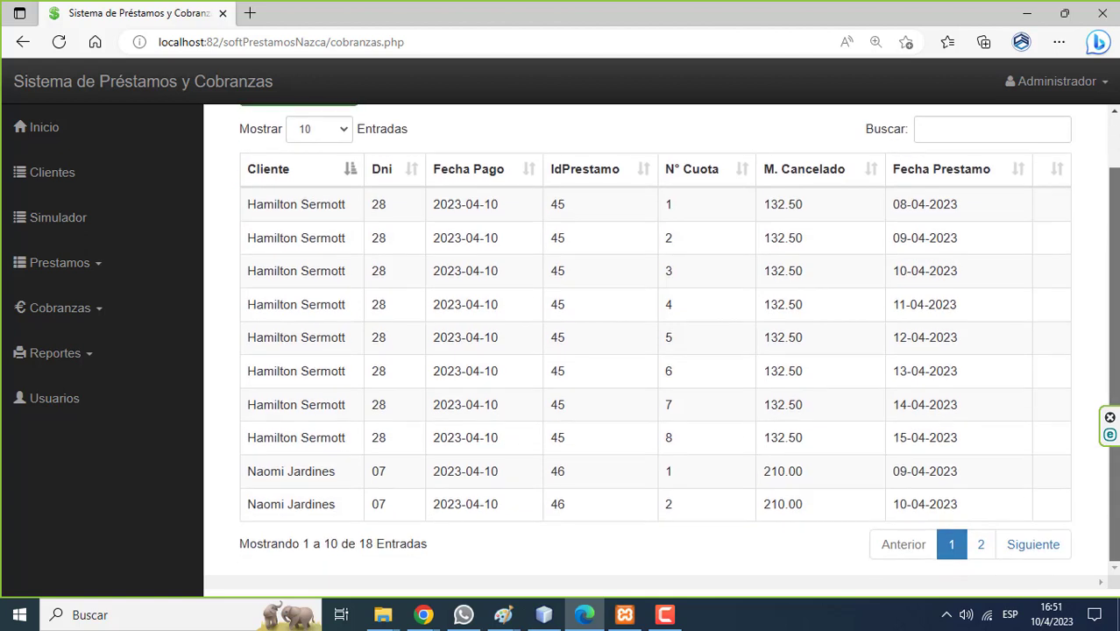
pyautogui.click(987, 544)
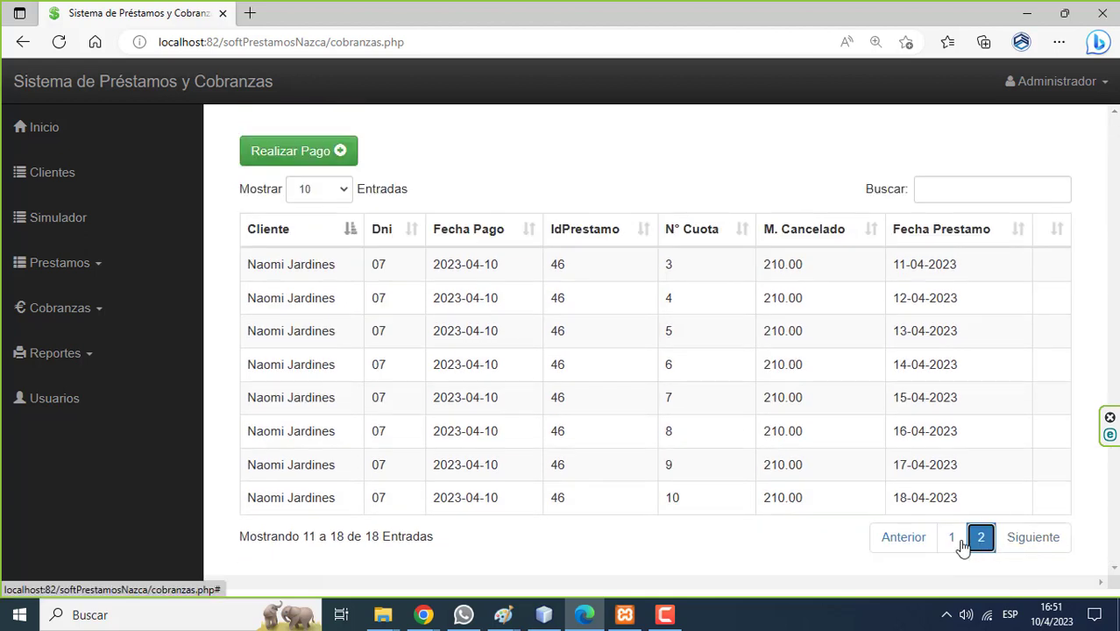
pyautogui.click(955, 538)
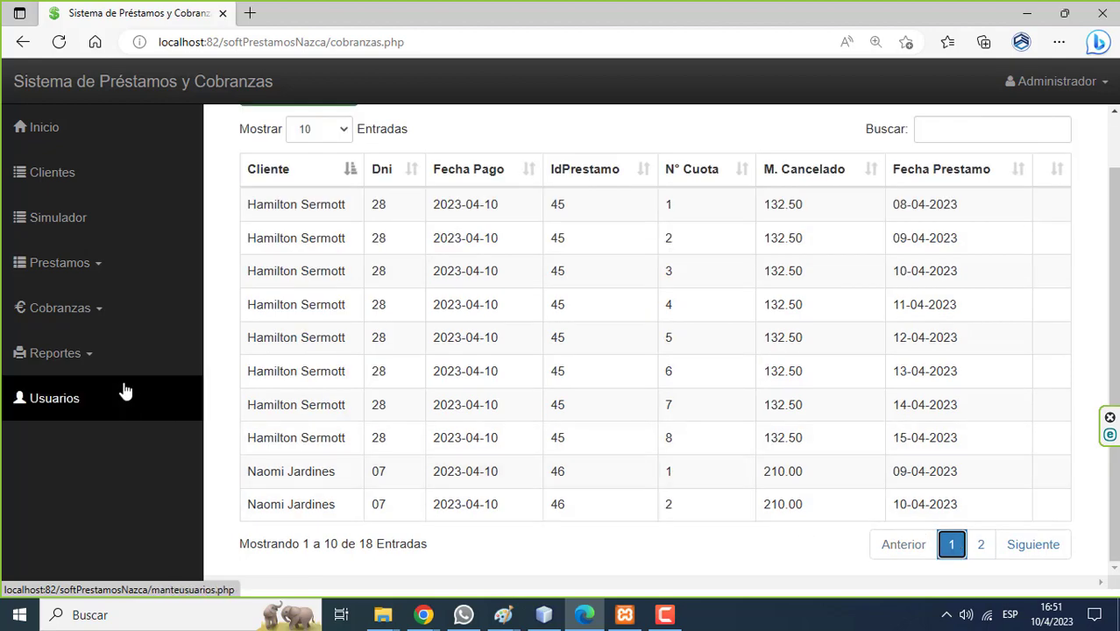
pyautogui.click(53, 278)
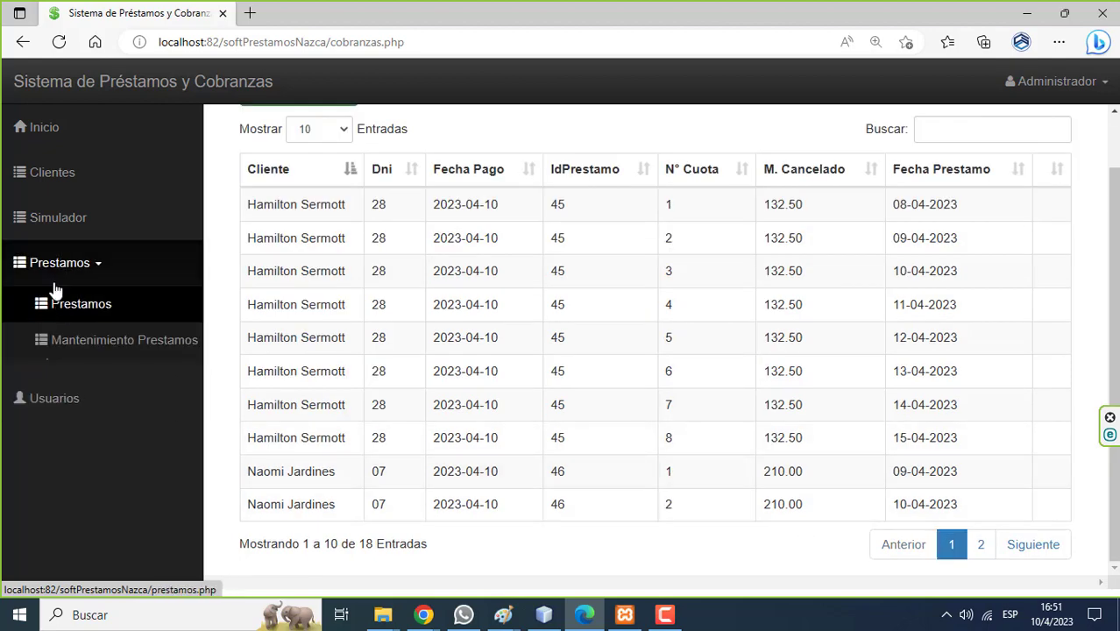
pyautogui.click(83, 303)
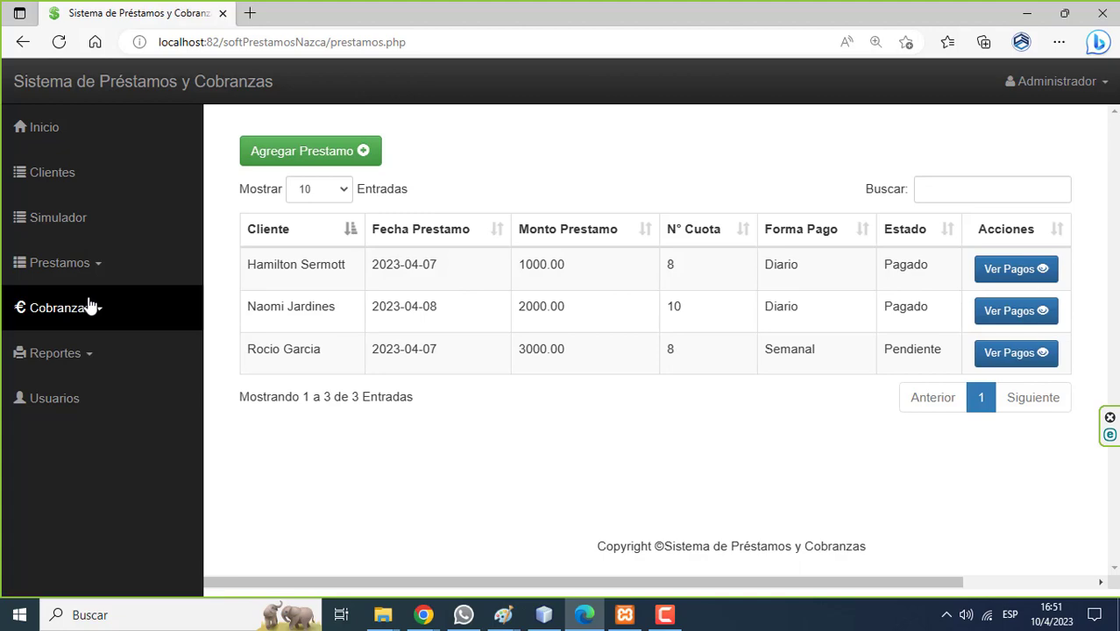
pyautogui.click(1016, 269)
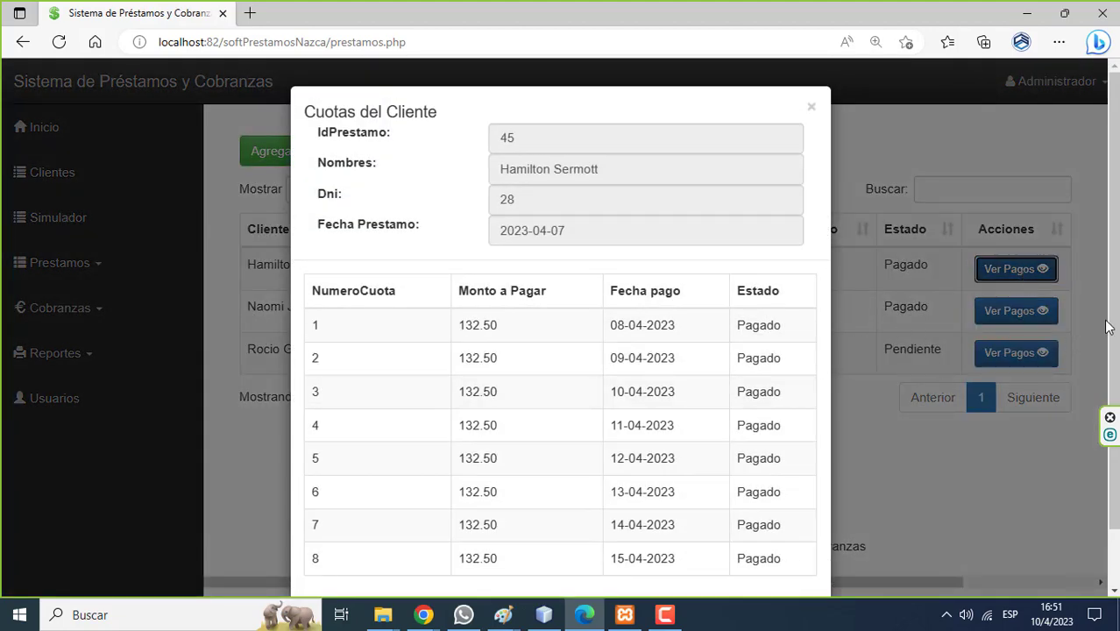
pyautogui.scroll(-1, 1106, 326)
pyautogui.scroll(1, 1091, 249)
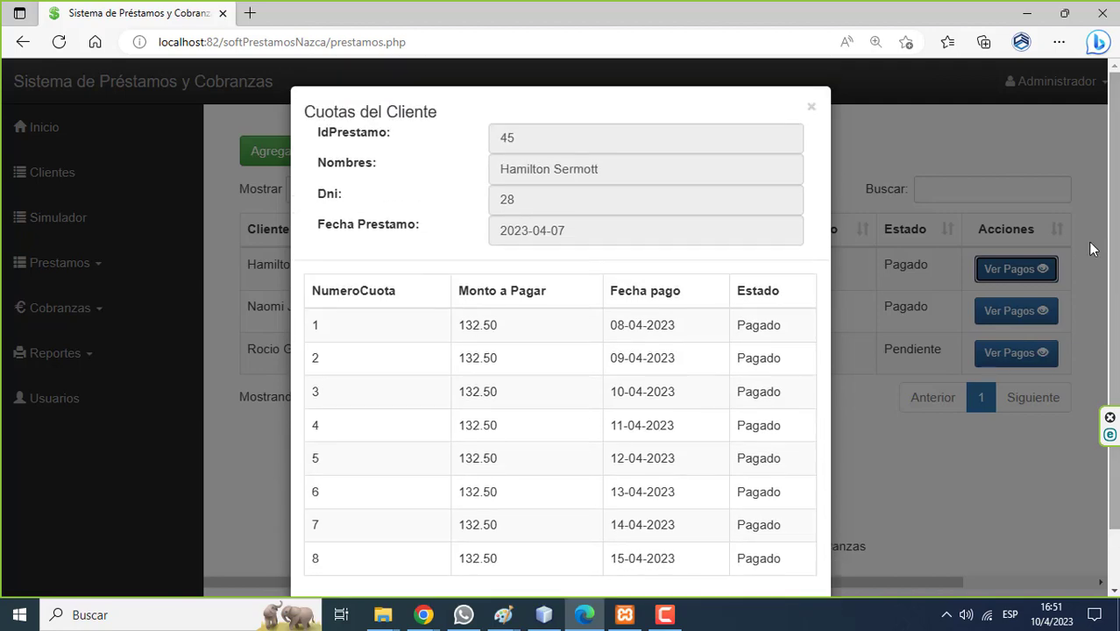
pyautogui.click(812, 108)
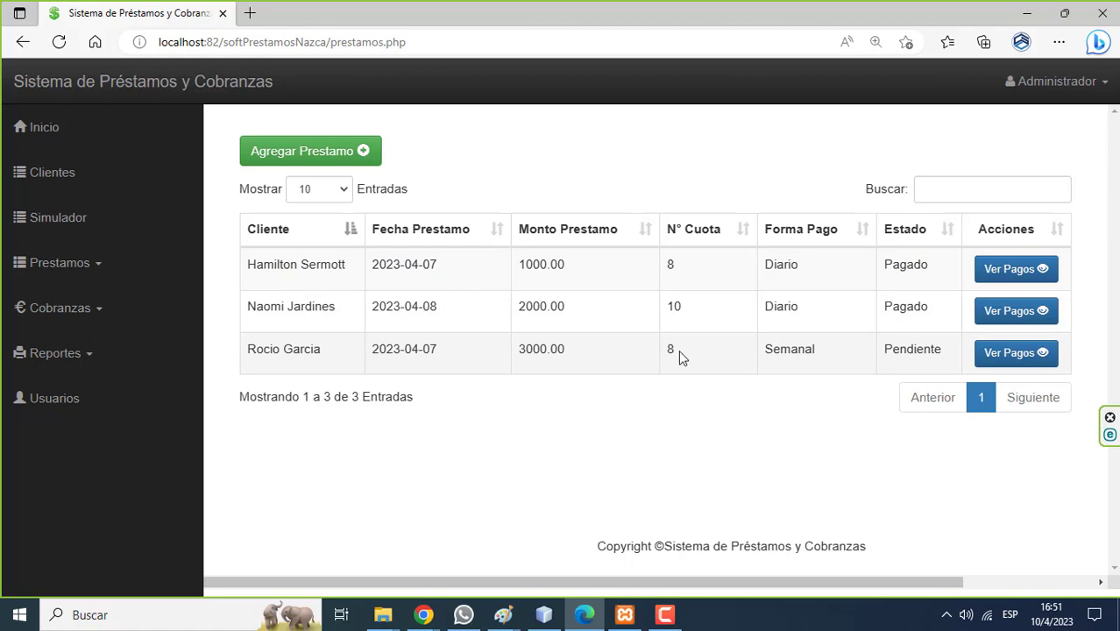
pyautogui.click(989, 366)
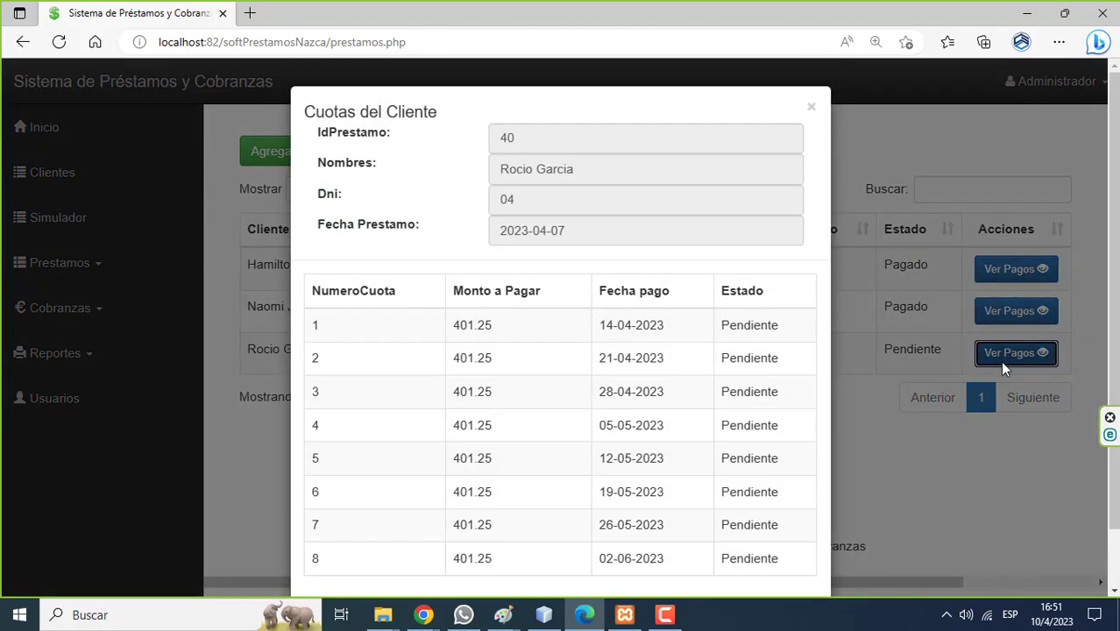
pyautogui.click(811, 108)
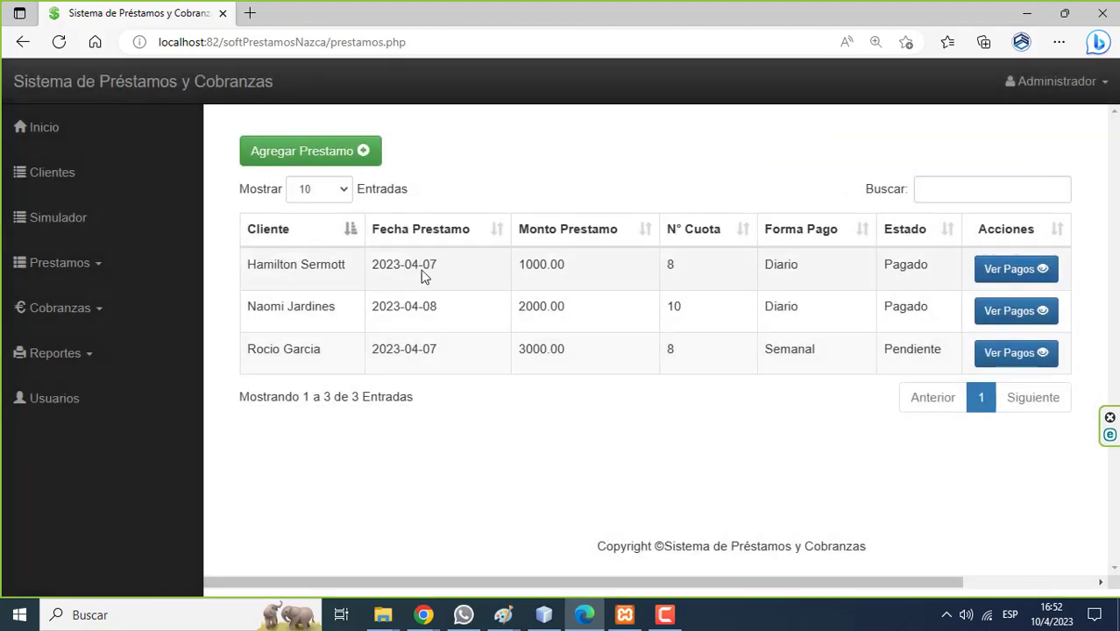
pyautogui.click(99, 309)
# Step: Register instalments 1–4 of loan 40 as paid, 401.25 each
pyautogui.click(97, 349)
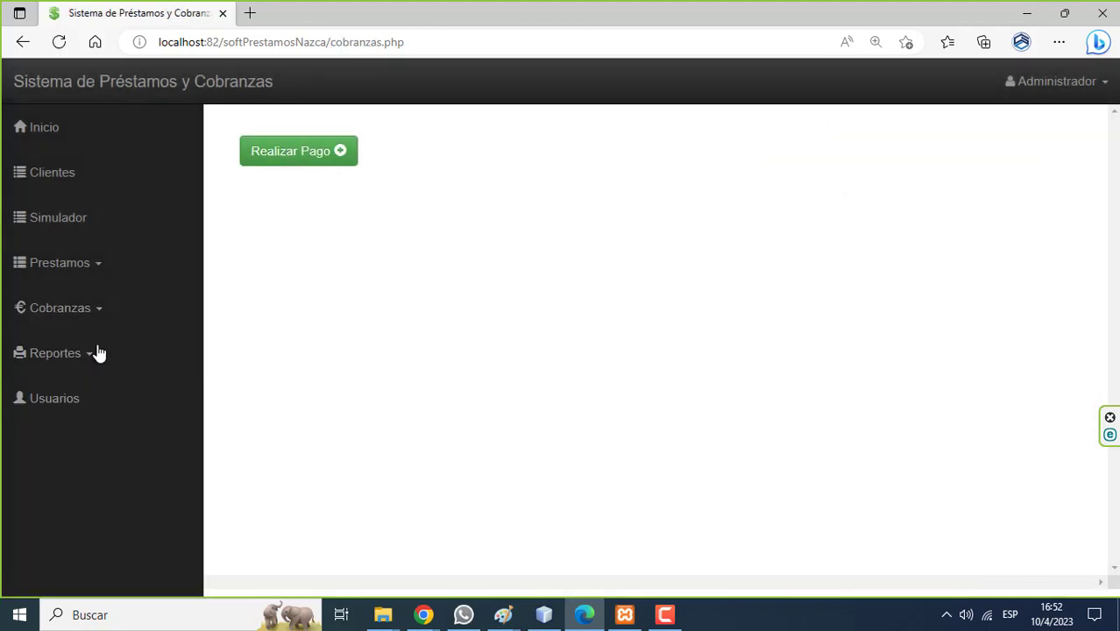
pyautogui.click(306, 158)
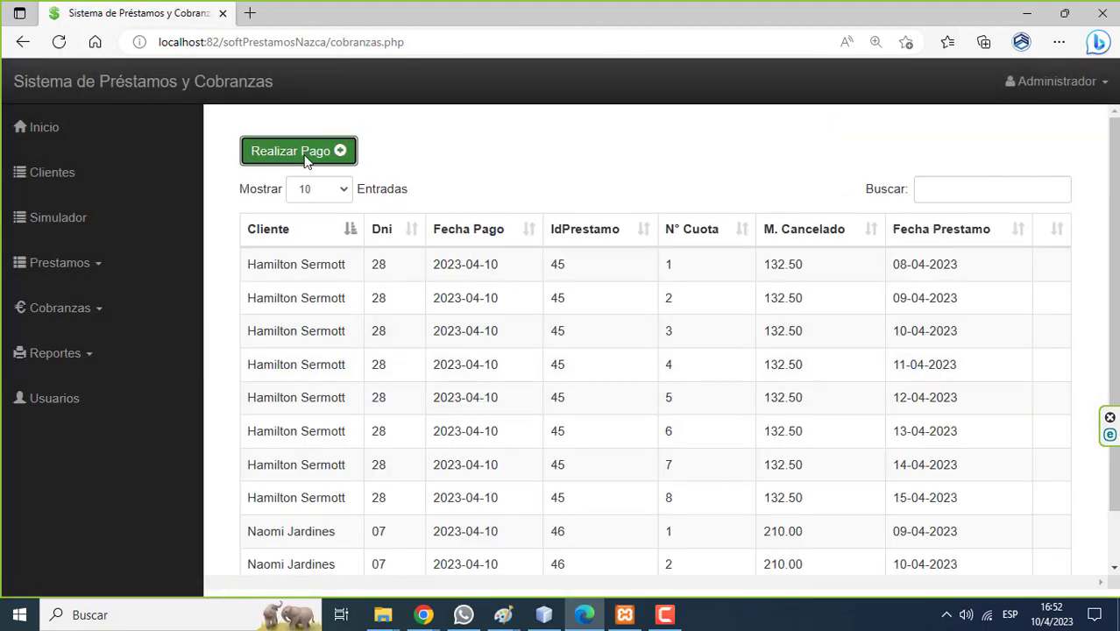
pyautogui.click(246, 201)
pyautogui.write('m')
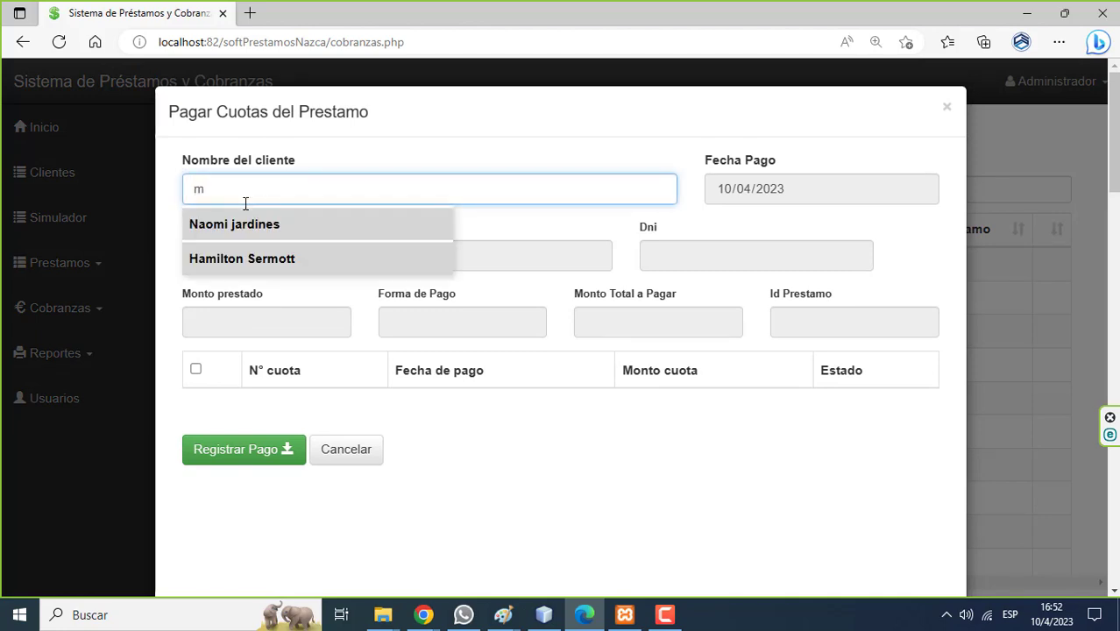
pyautogui.press('BackSpace')
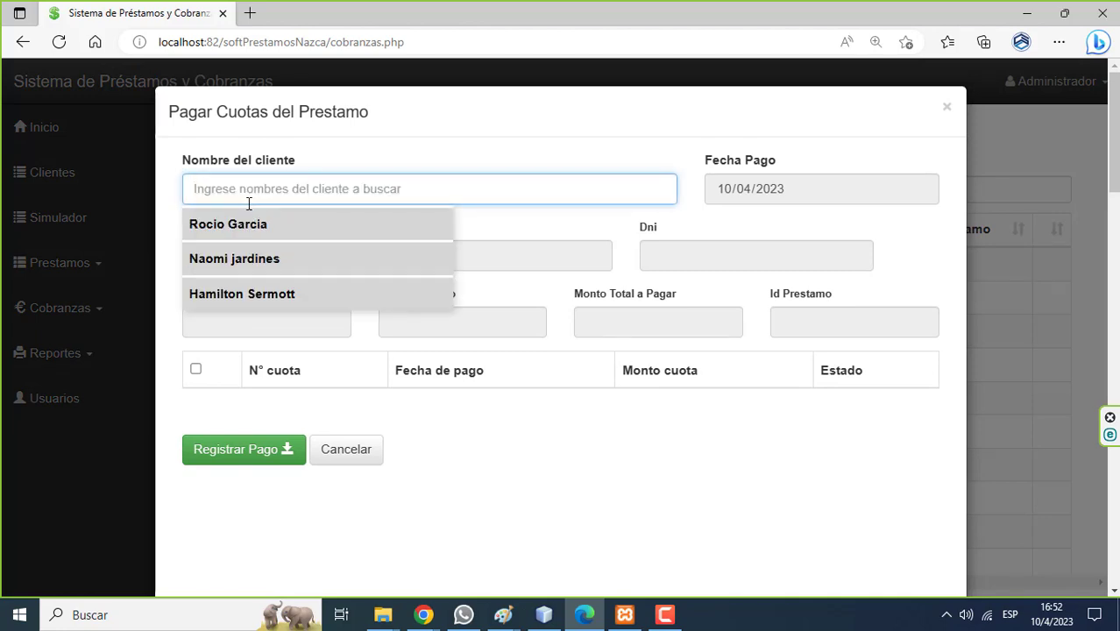
pyautogui.click(219, 230)
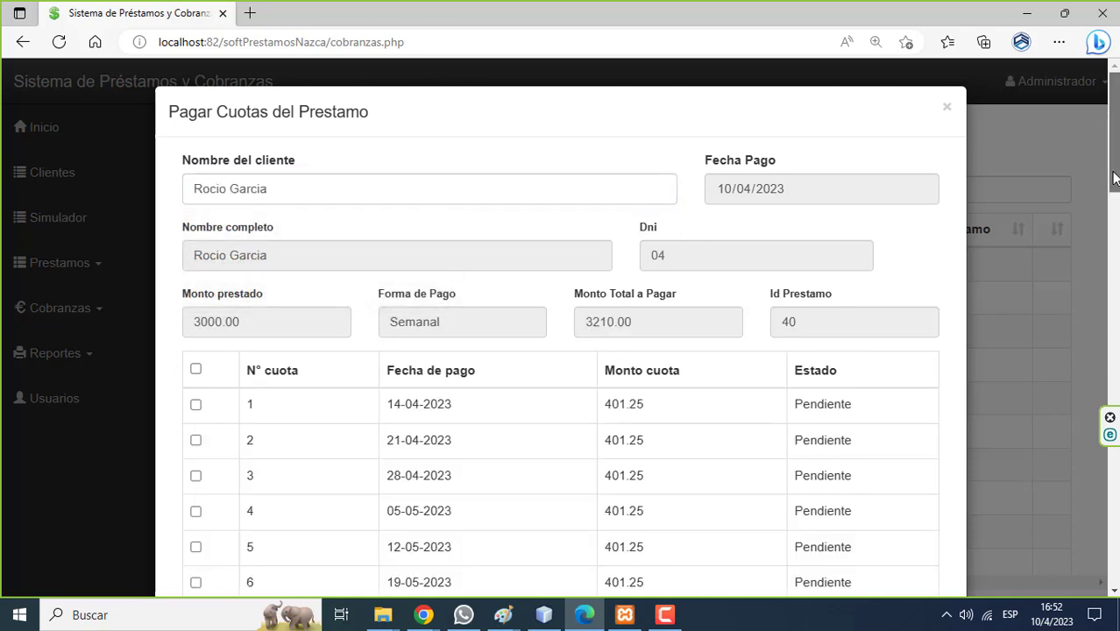
pyautogui.scroll(-3, 1037, 252)
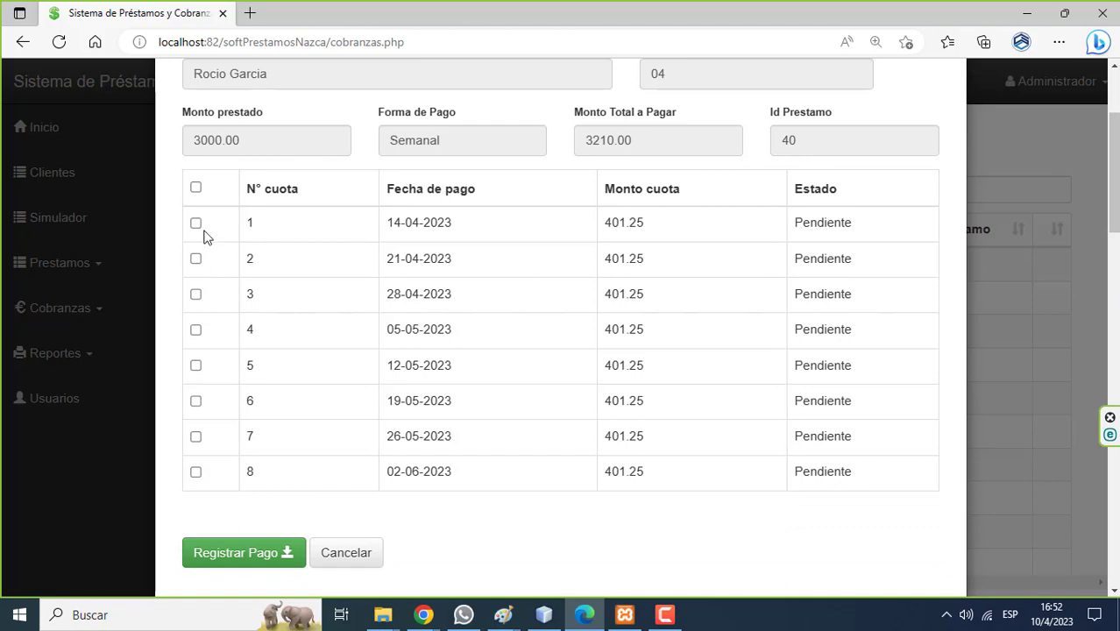
pyautogui.click(197, 224)
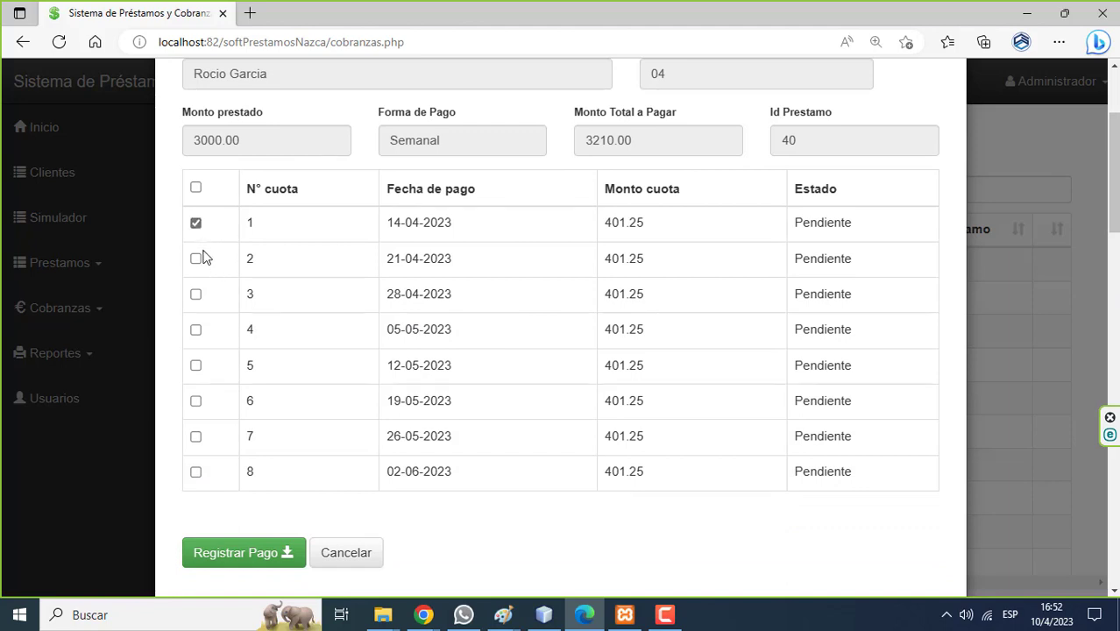
pyautogui.click(196, 261)
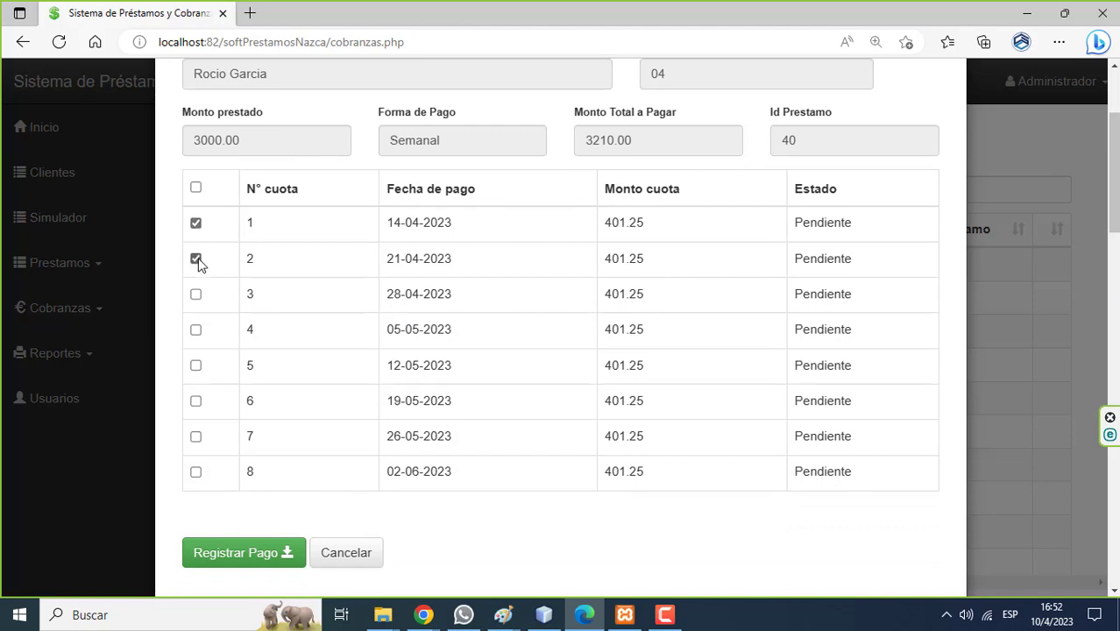
pyautogui.click(196, 330)
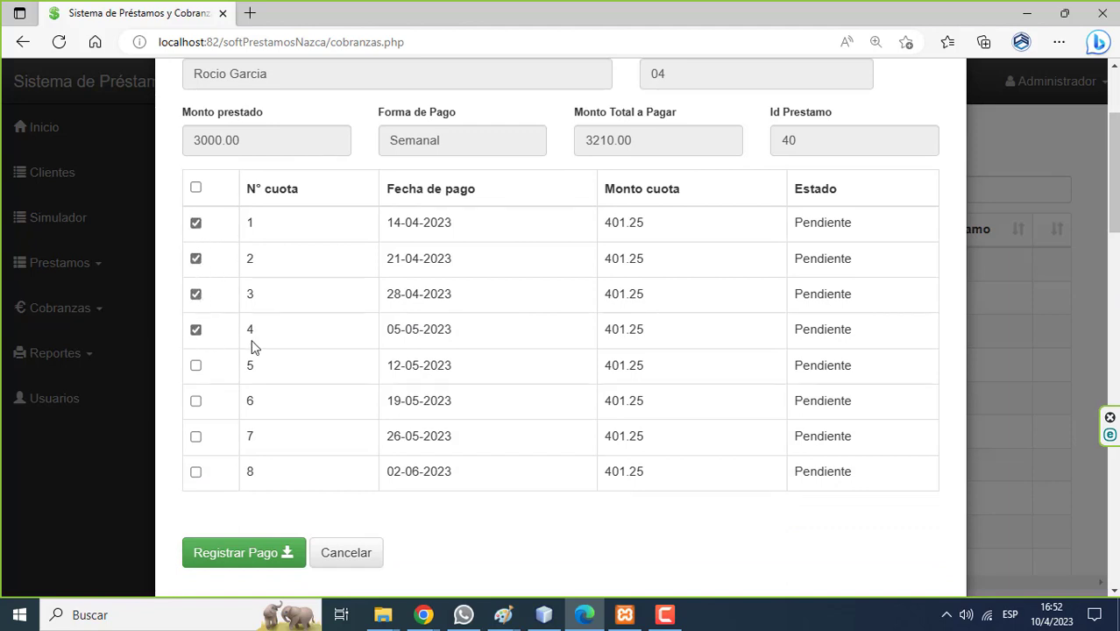
pyautogui.click(278, 558)
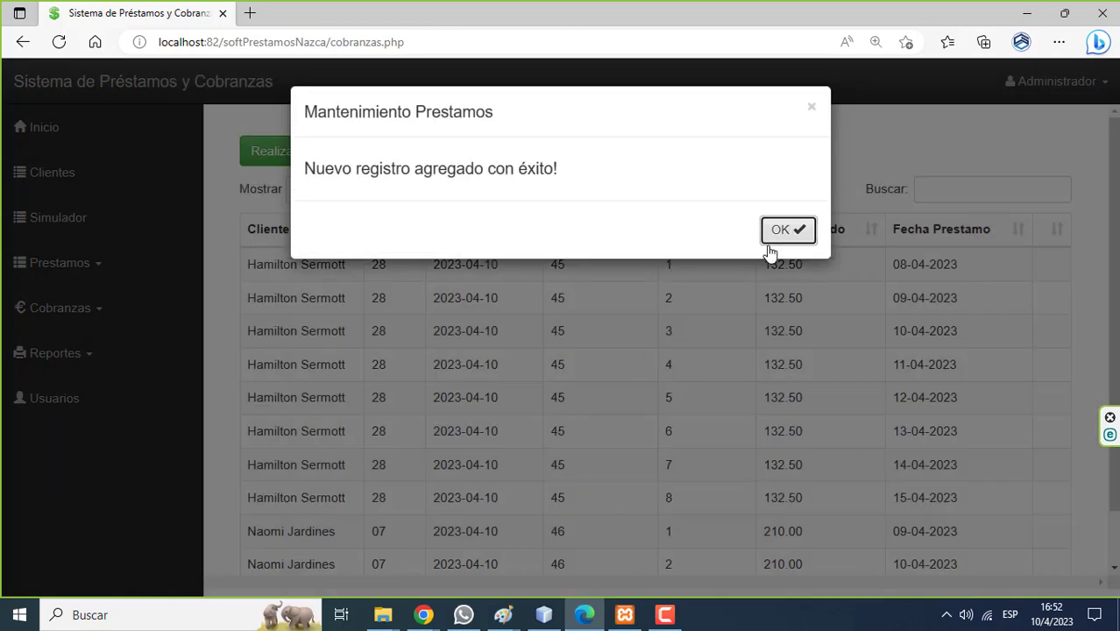
pyautogui.click(770, 253)
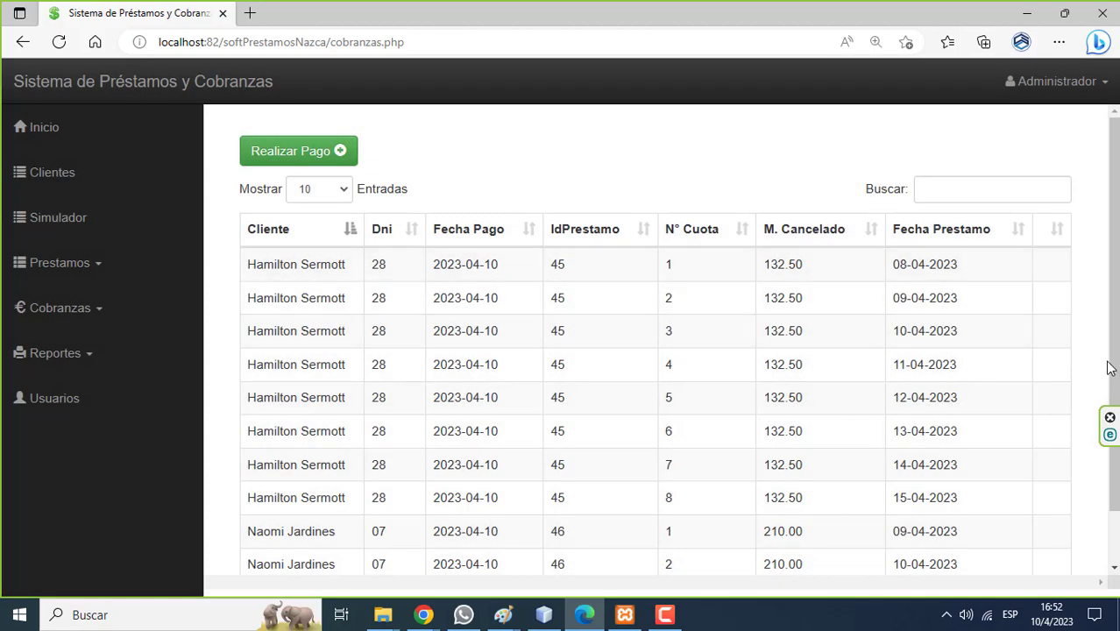
pyautogui.scroll(-2, 964, 491)
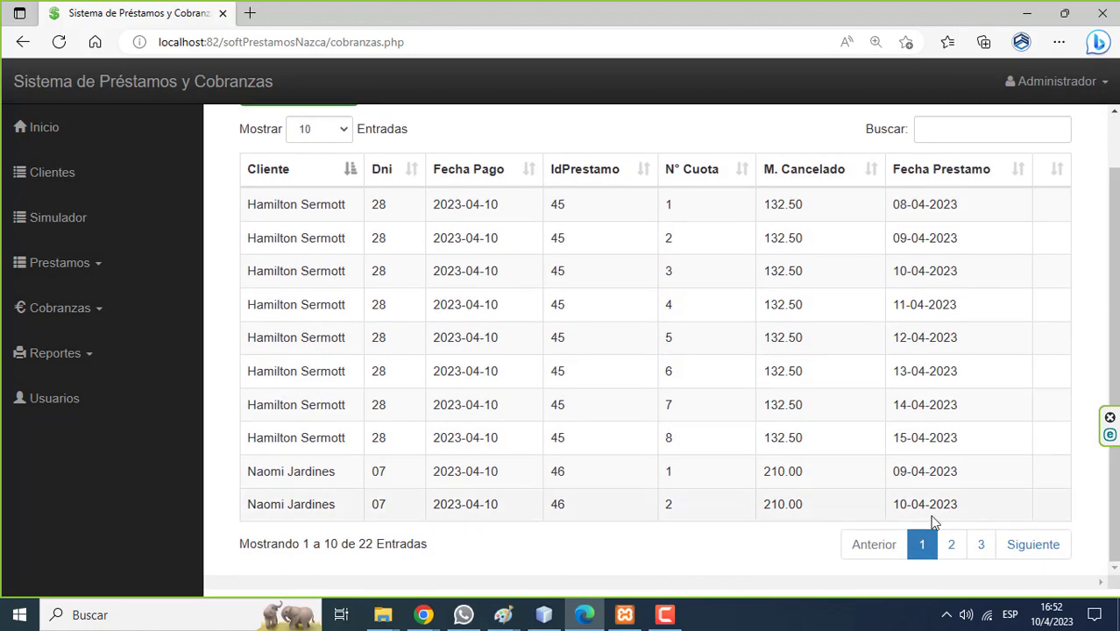
# Step: View page 3 of payments, then verify loan 40 shows instalments 1–4 Pagado, 5–8 Pendiente
pyautogui.click(979, 548)
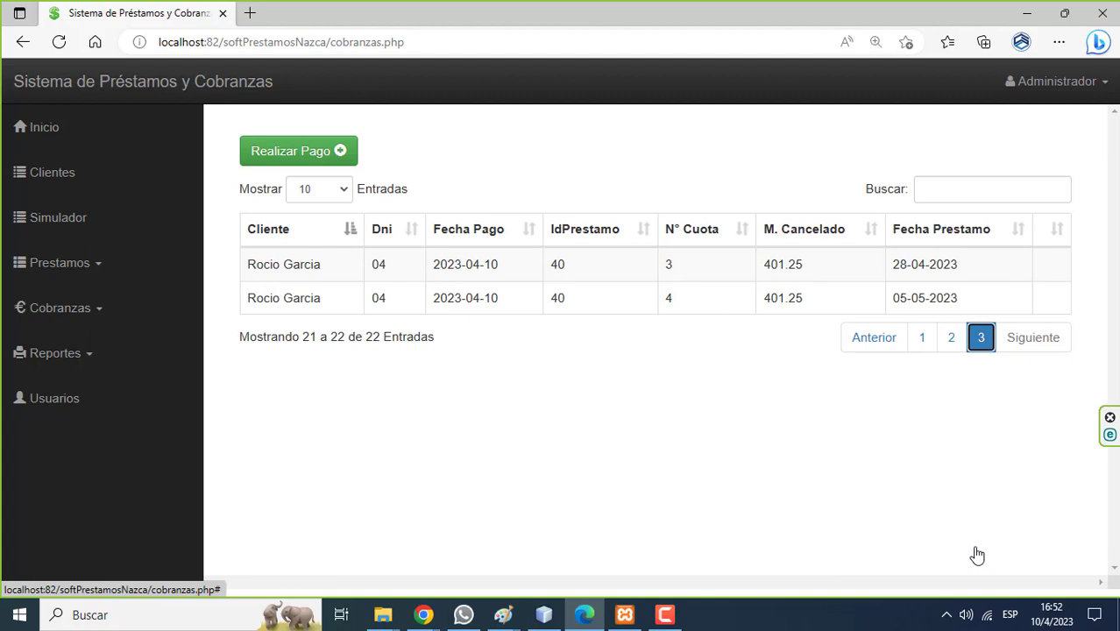
pyautogui.click(77, 276)
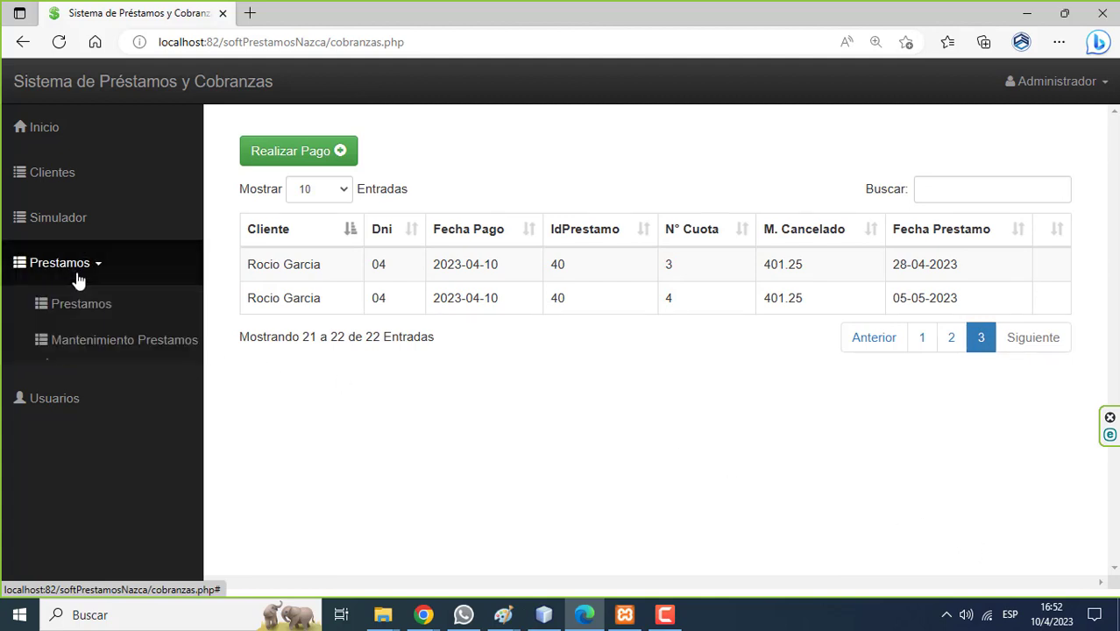
pyautogui.click(80, 306)
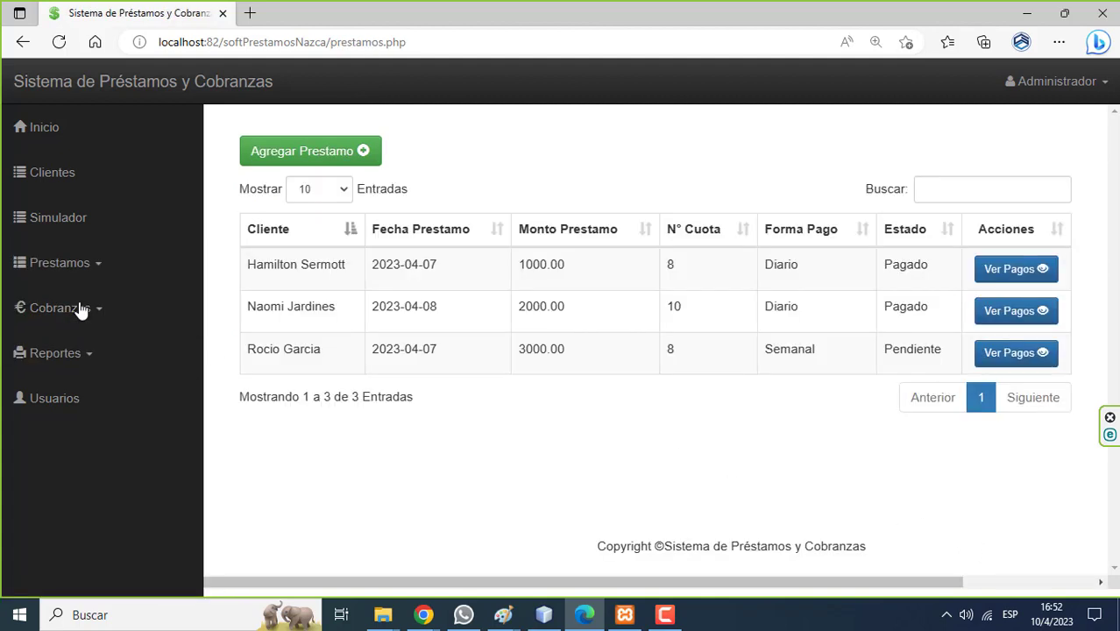
pyautogui.click(1000, 365)
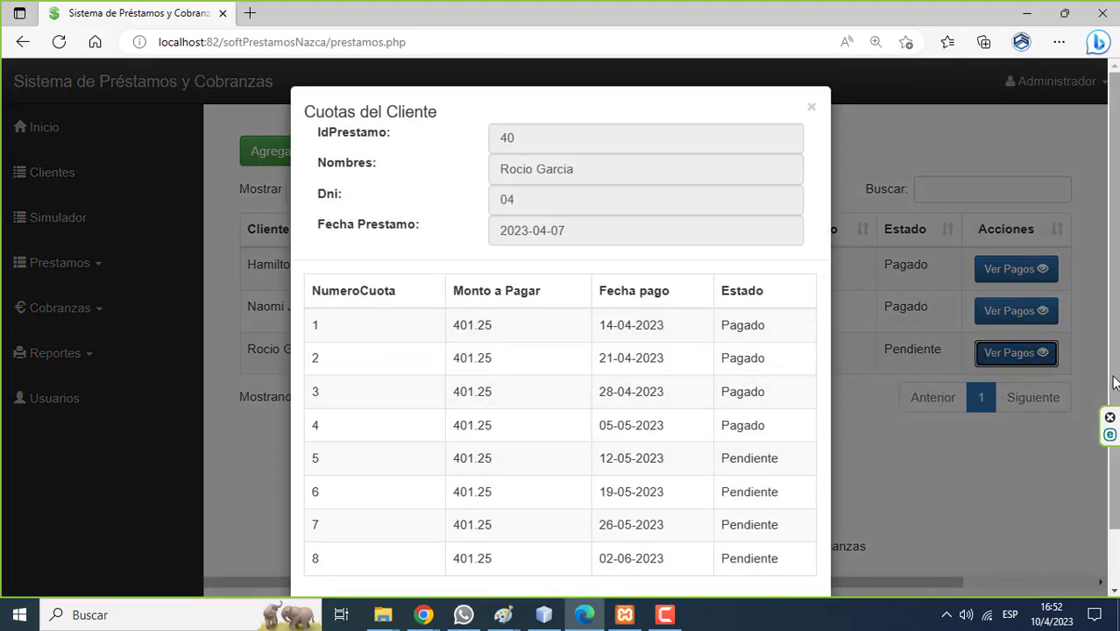
pyautogui.scroll(-1, 1112, 381)
pyautogui.scroll(1, 854, 207)
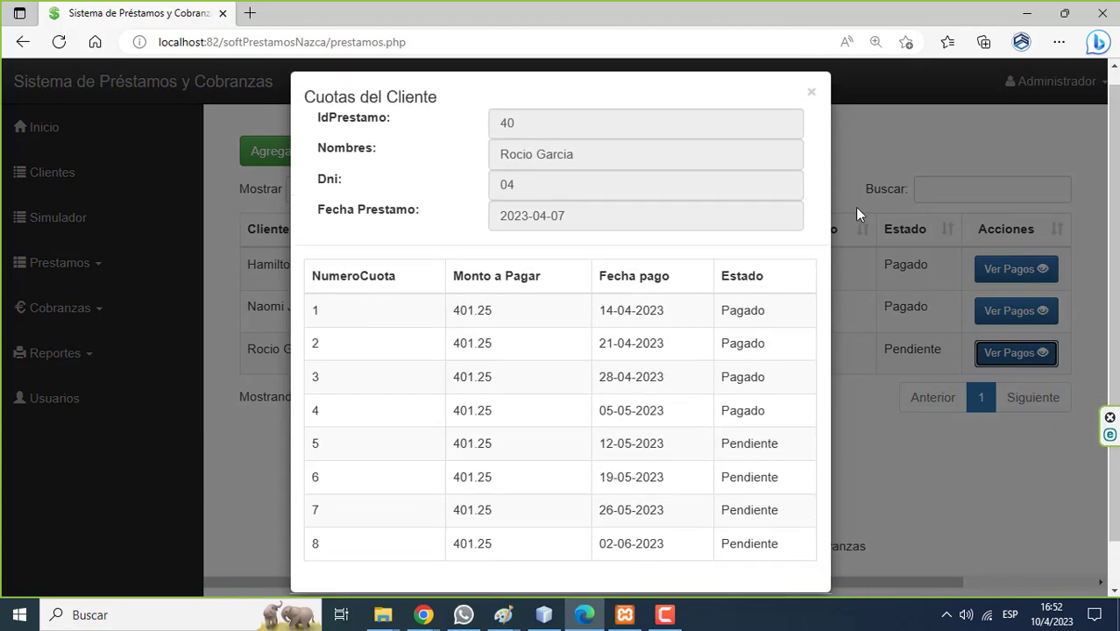
pyautogui.click(809, 92)
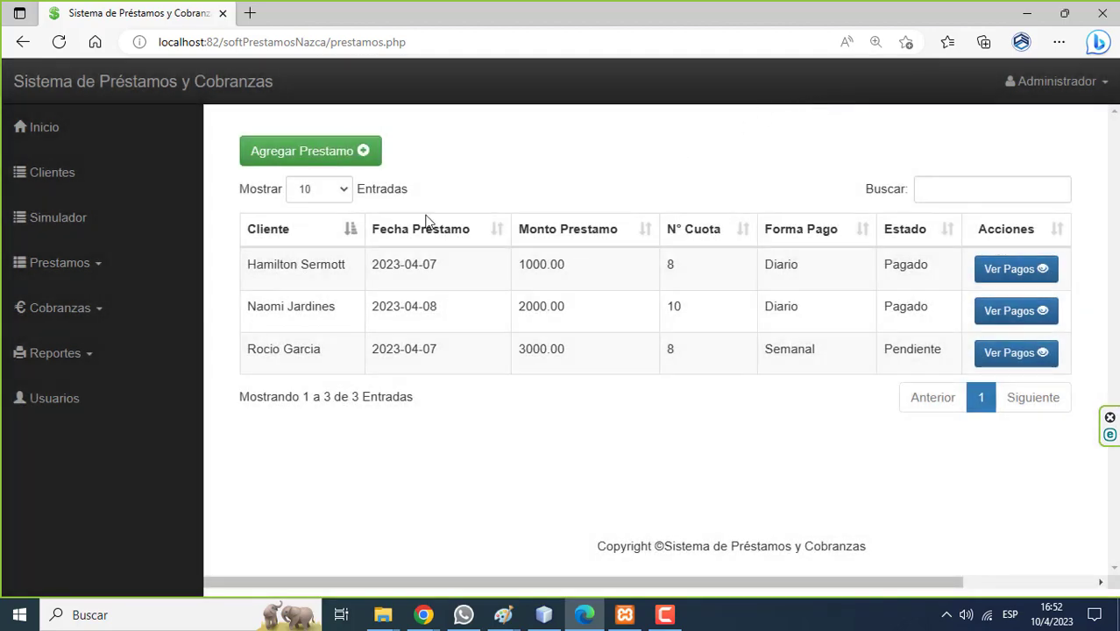
# Step: Register instalment 5 of loan 40 as paid for 401.25
pyautogui.click(84, 314)
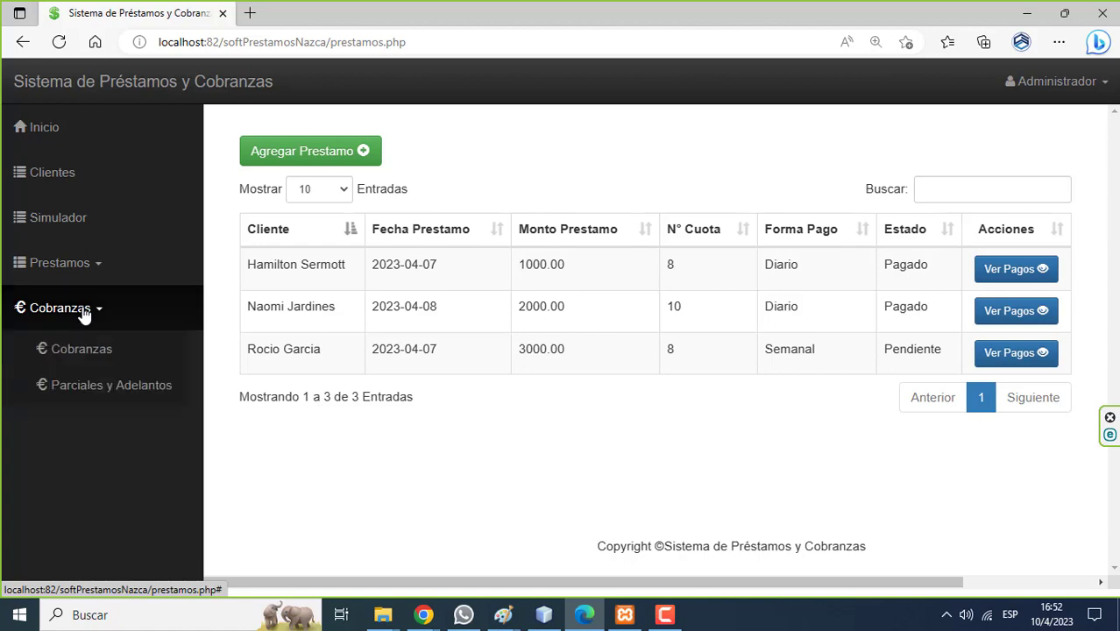
pyautogui.click(83, 351)
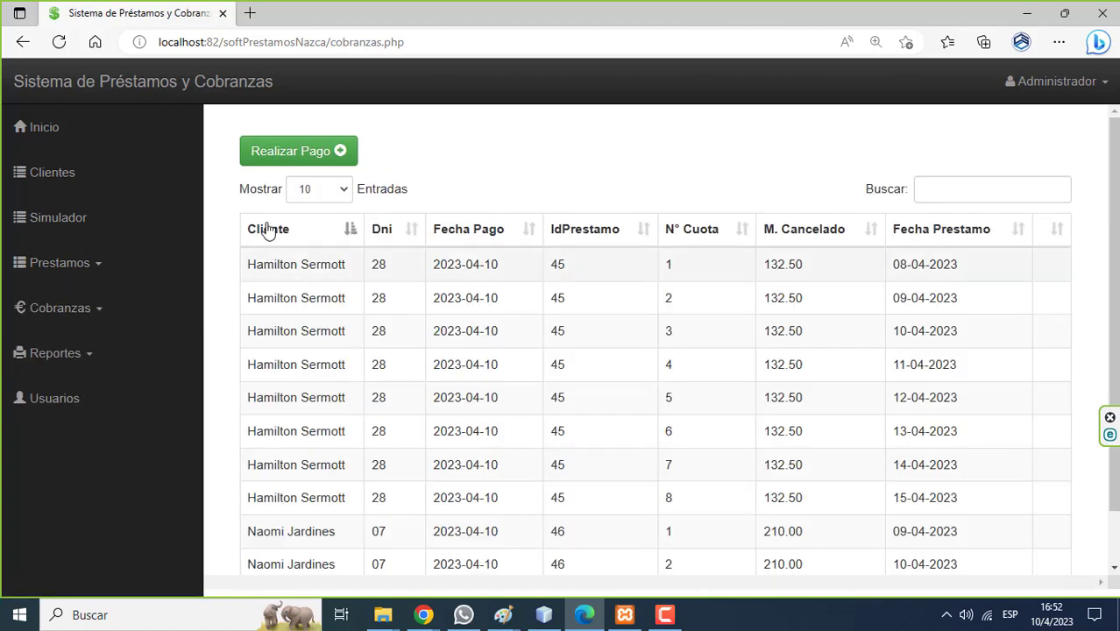
pyautogui.click(273, 160)
pyautogui.click(260, 189)
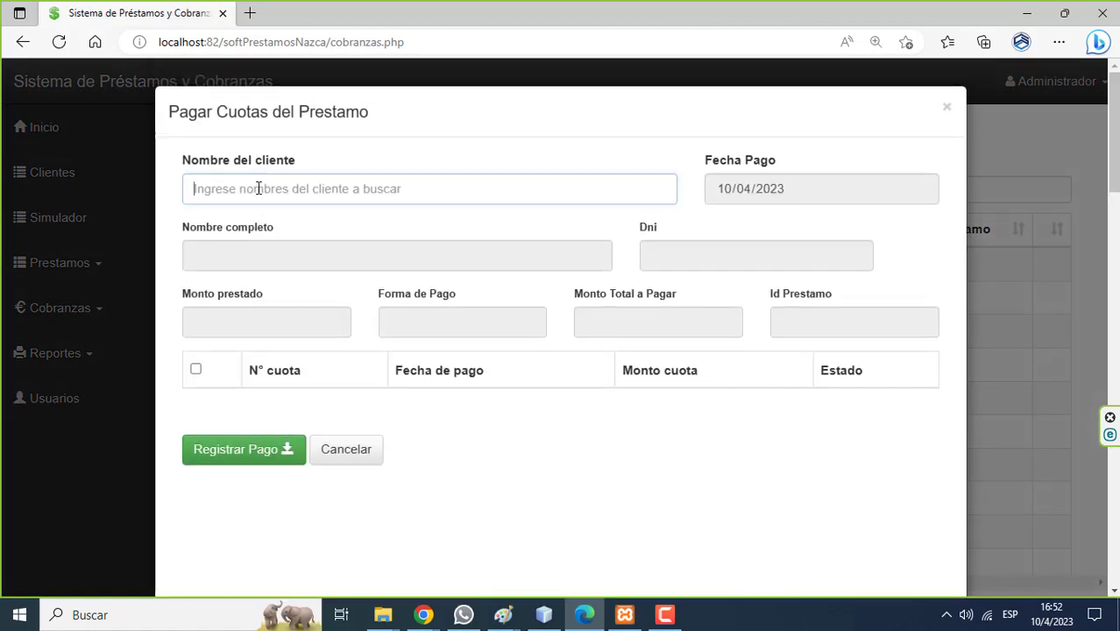
pyautogui.write('a')
pyautogui.press('BackSpace')
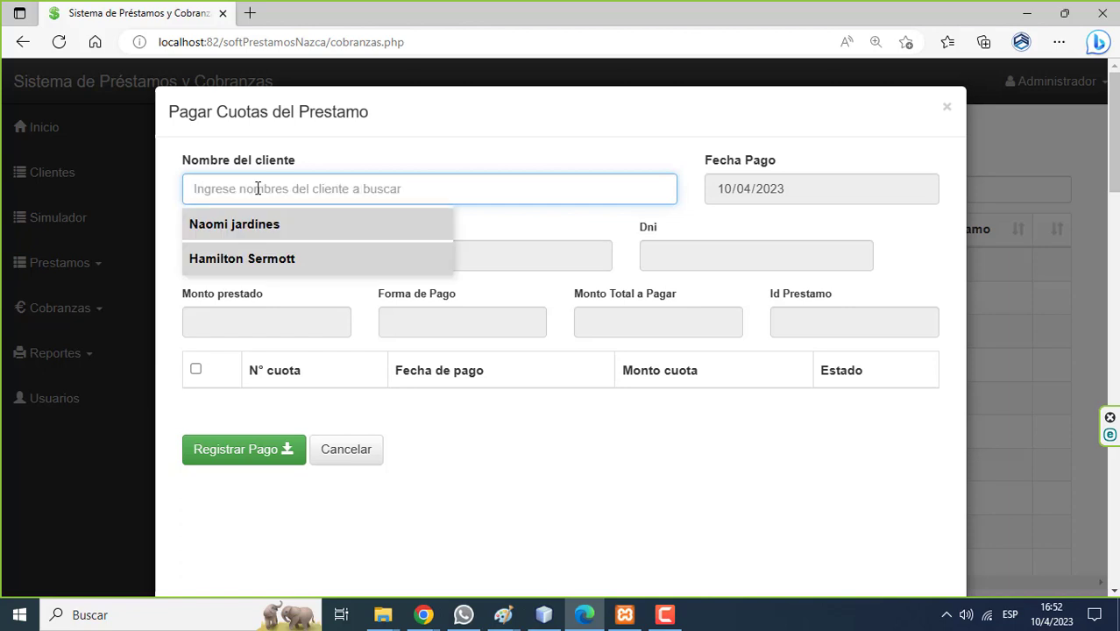
pyautogui.click(257, 226)
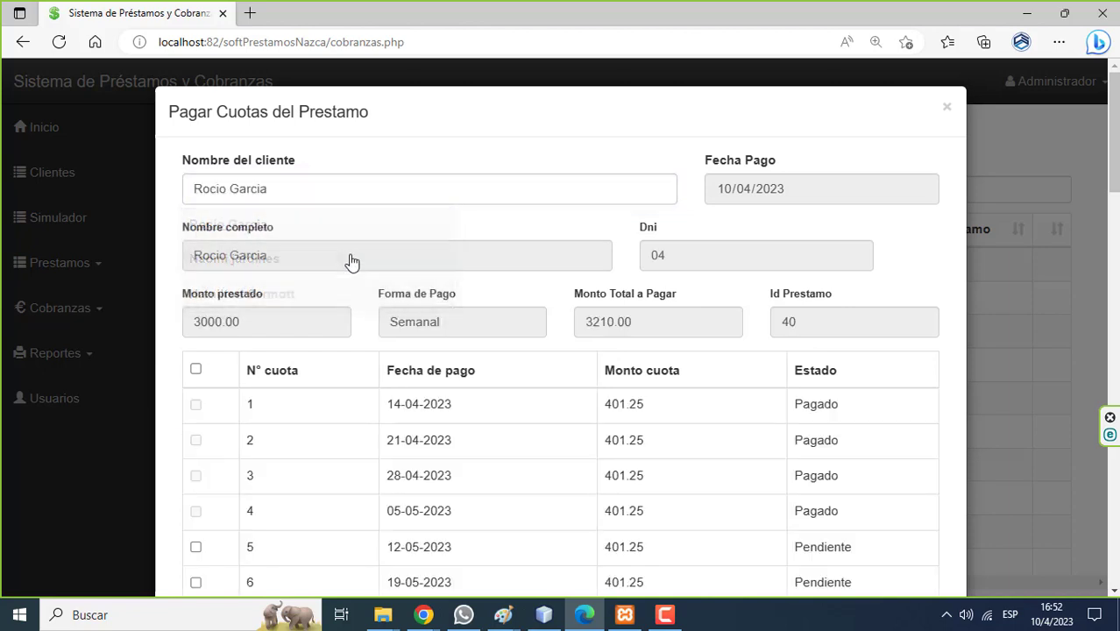
pyautogui.scroll(-3, 560, 351)
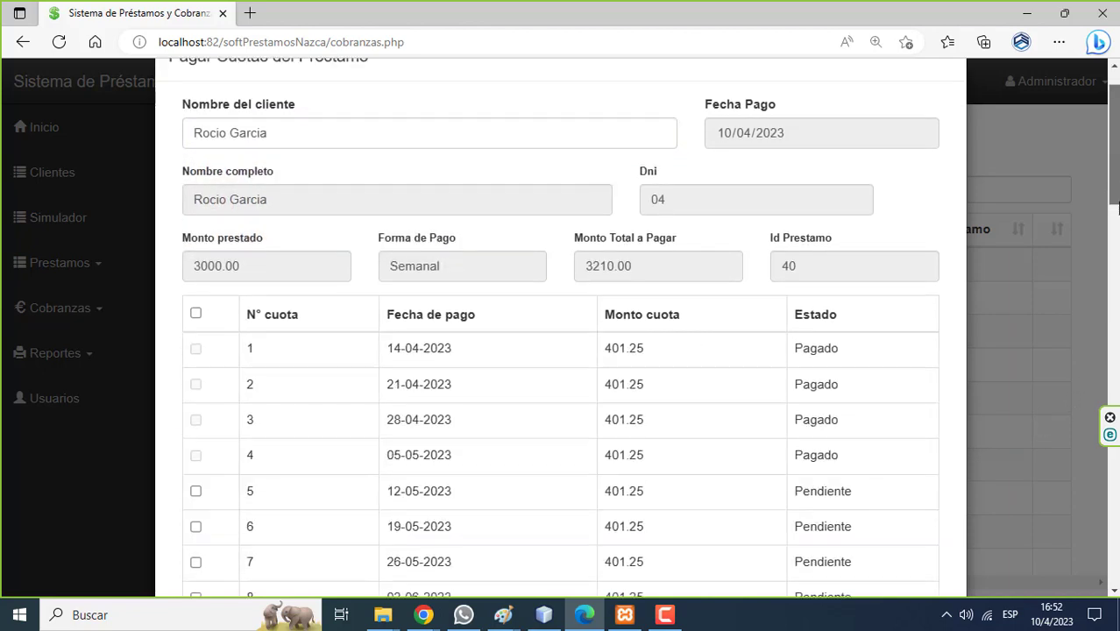
pyautogui.click(195, 365)
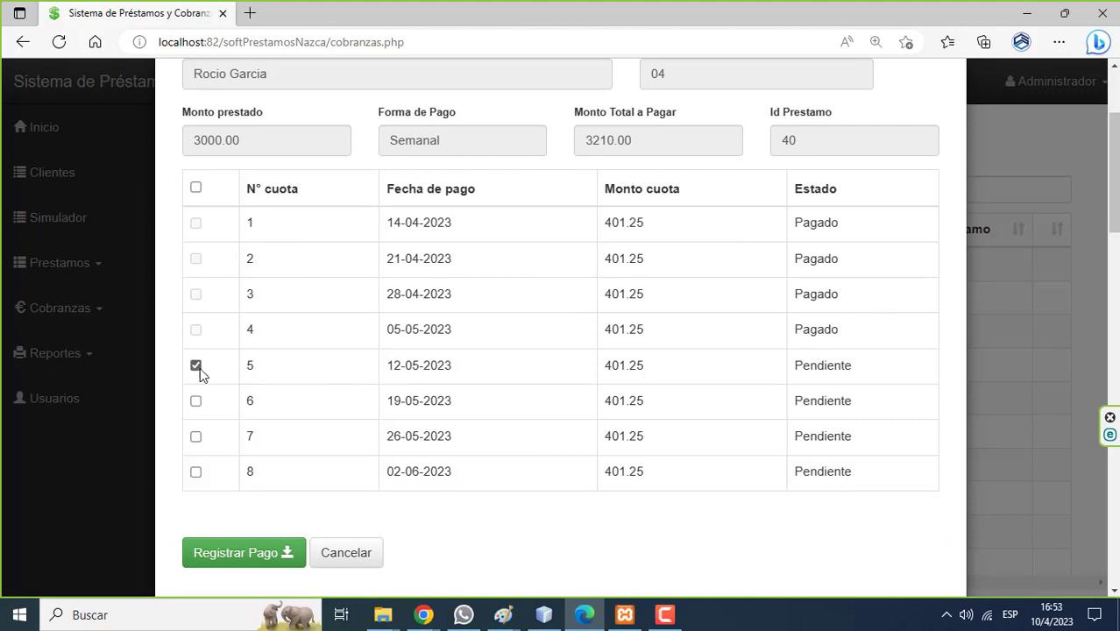
pyautogui.click(261, 561)
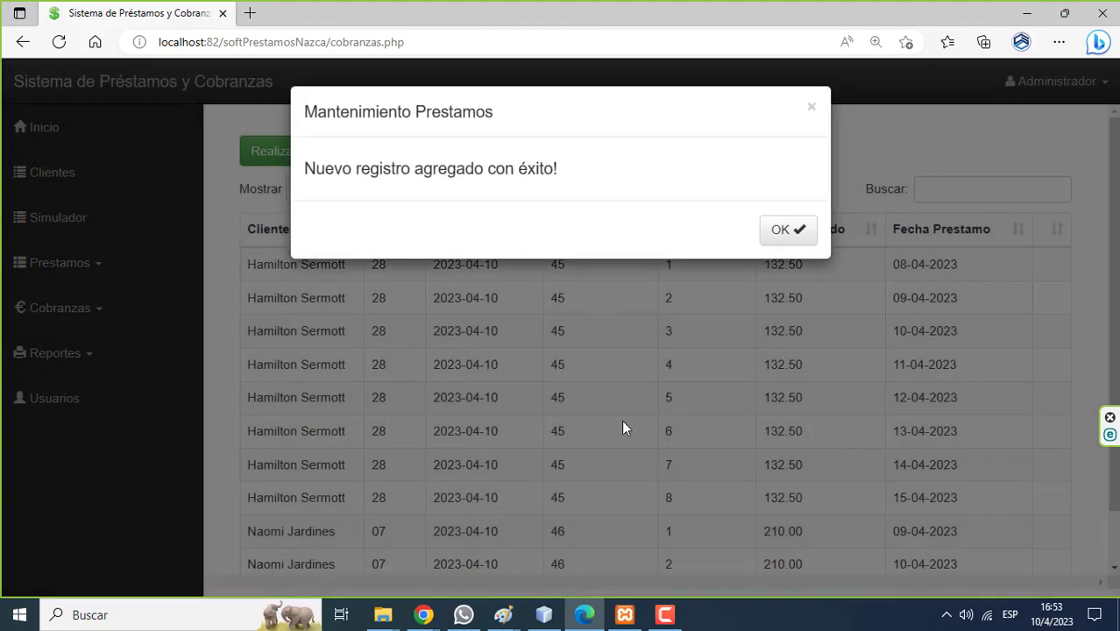
pyautogui.click(778, 234)
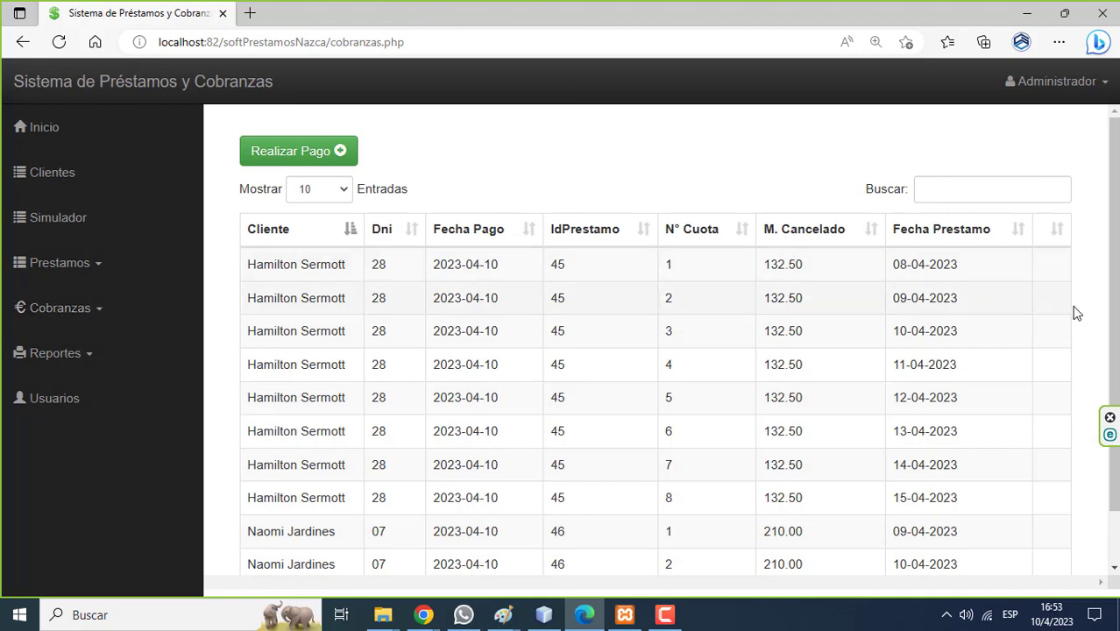
# Step: Check the last payments page, then confirm the 3000.00 loan has instalments 1–5 Pagado and 6–8 Pendiente
pyautogui.scroll(-2, 1005, 532)
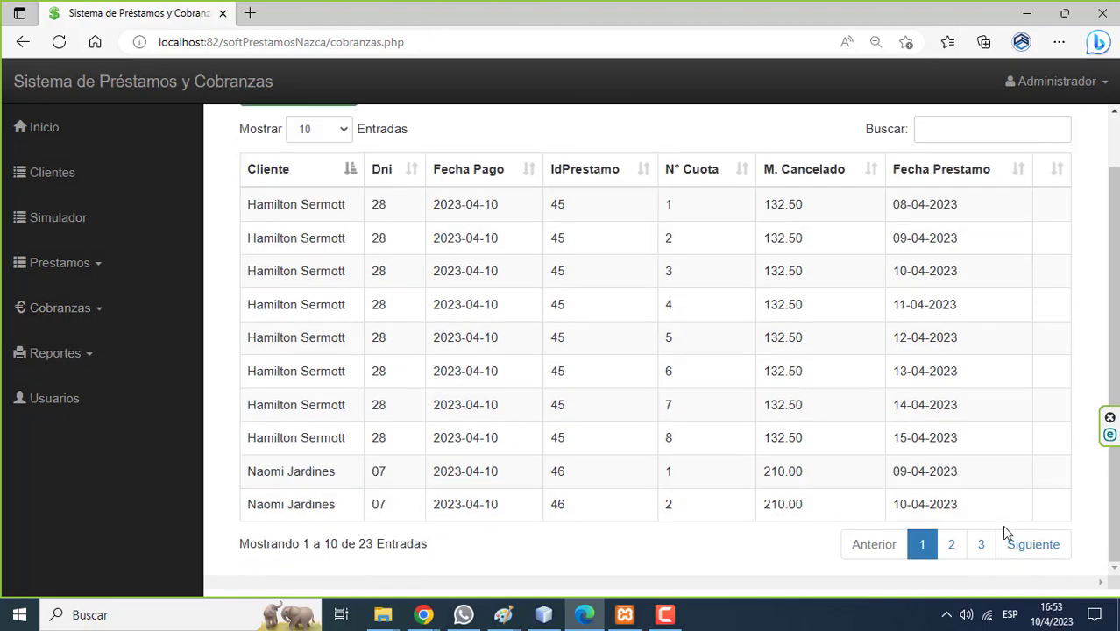
pyautogui.click(981, 544)
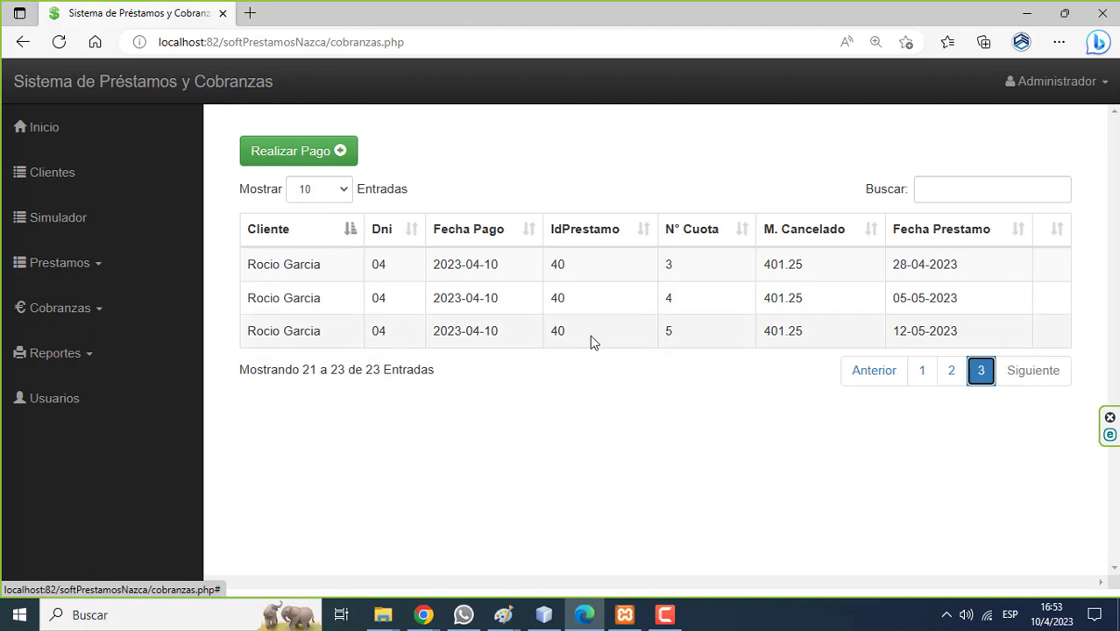
pyautogui.click(32, 268)
pyautogui.click(62, 305)
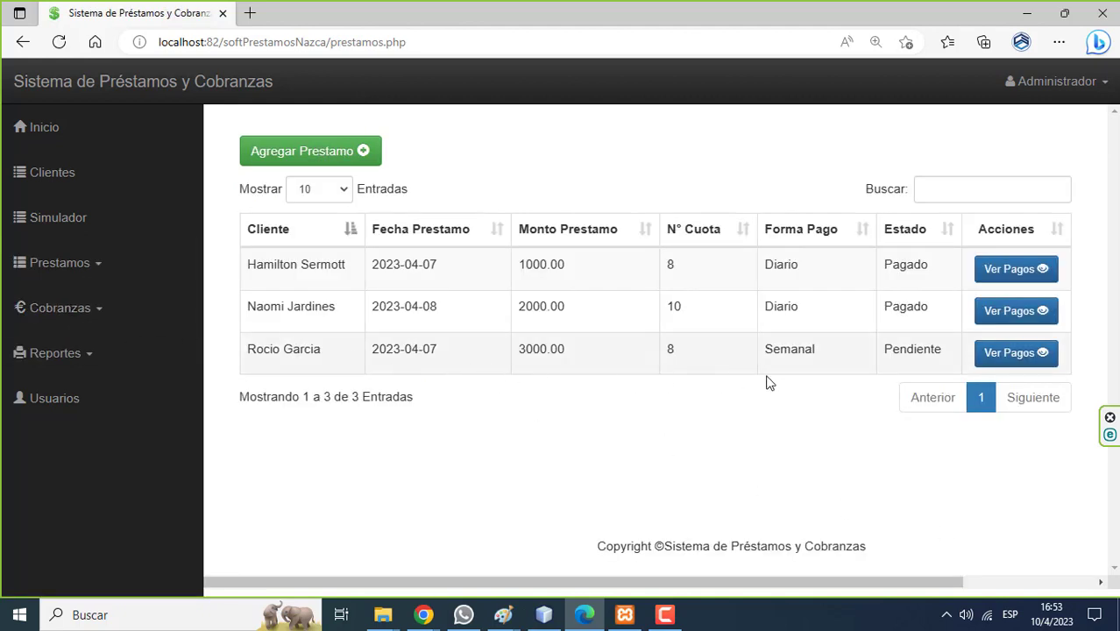
pyautogui.click(1007, 353)
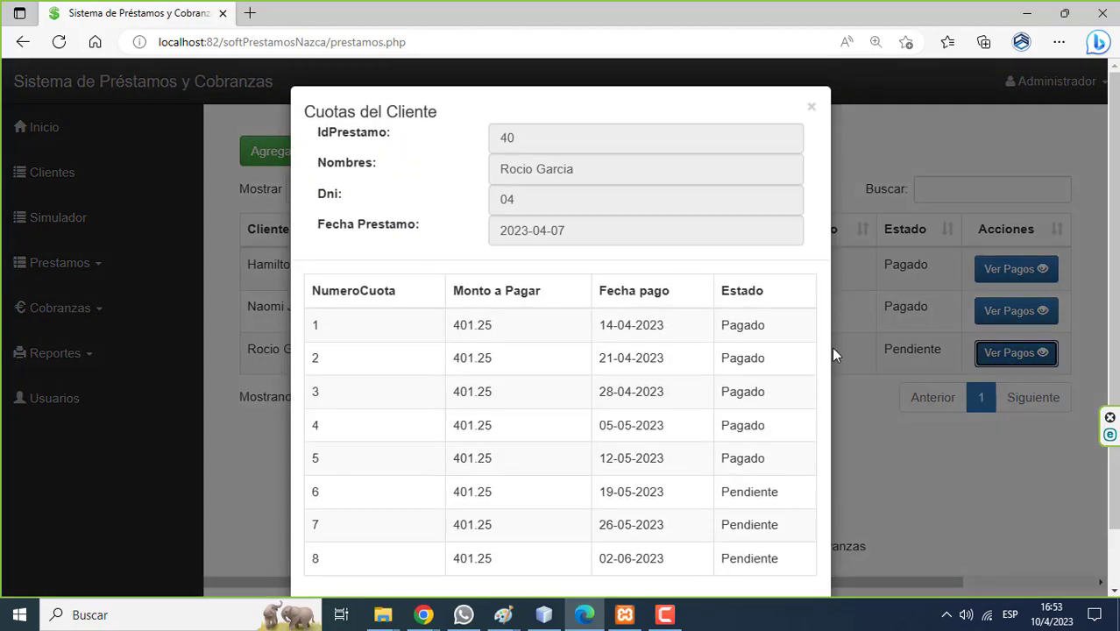
pyautogui.scroll(-2, 1115, 394)
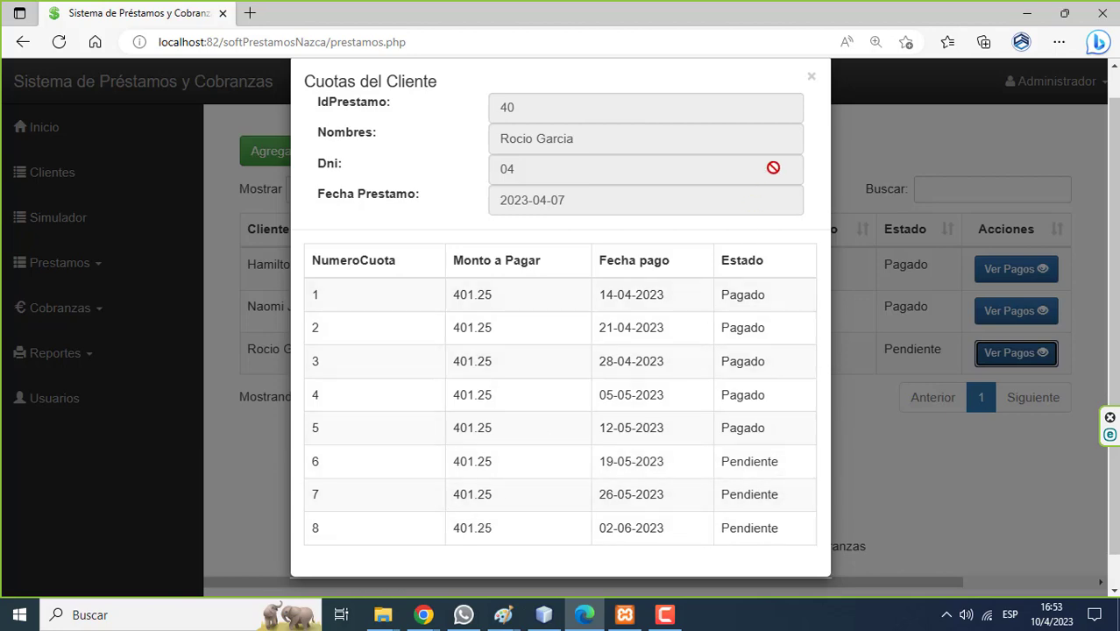
pyautogui.click(811, 86)
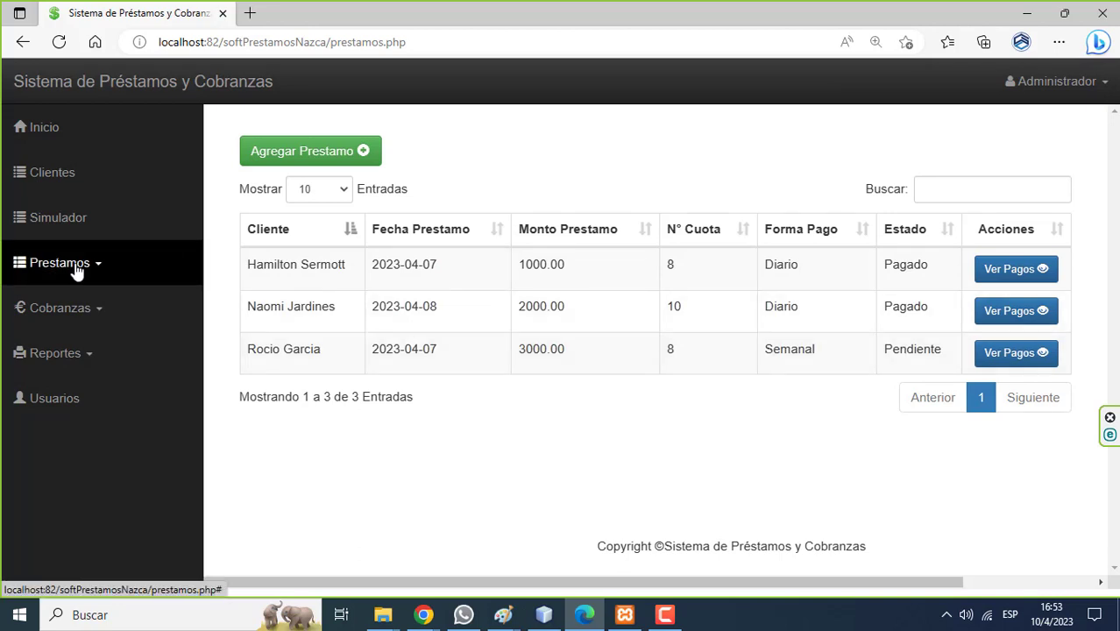
# Step: Register payment of instalments 6–8 (401.25 each) on the client's 3000.00 weekly loan
pyautogui.click(81, 309)
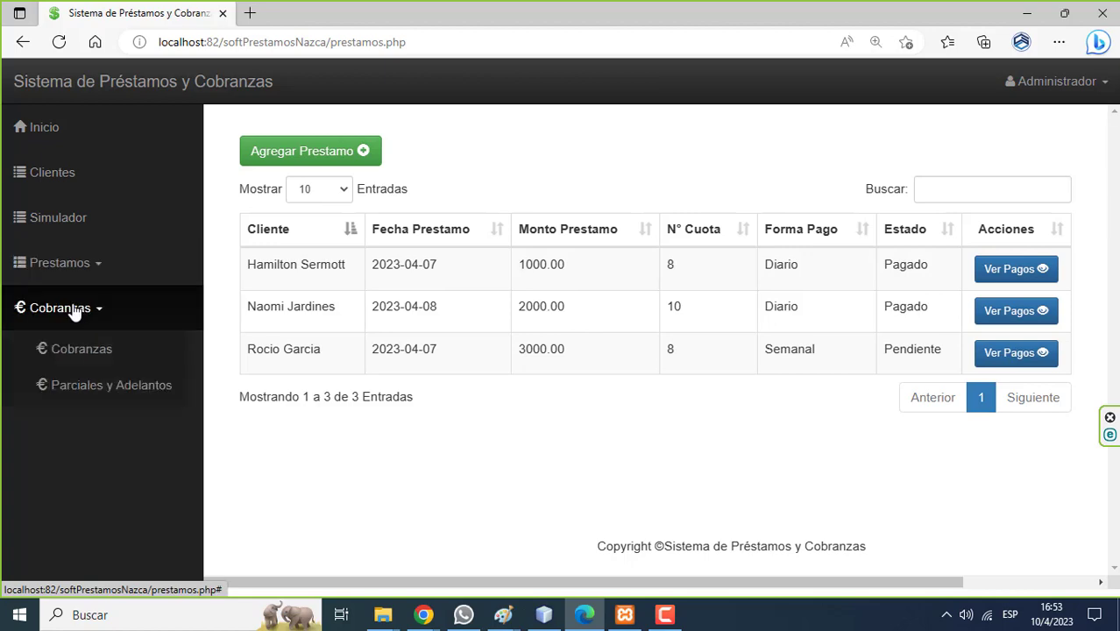
pyautogui.click(84, 347)
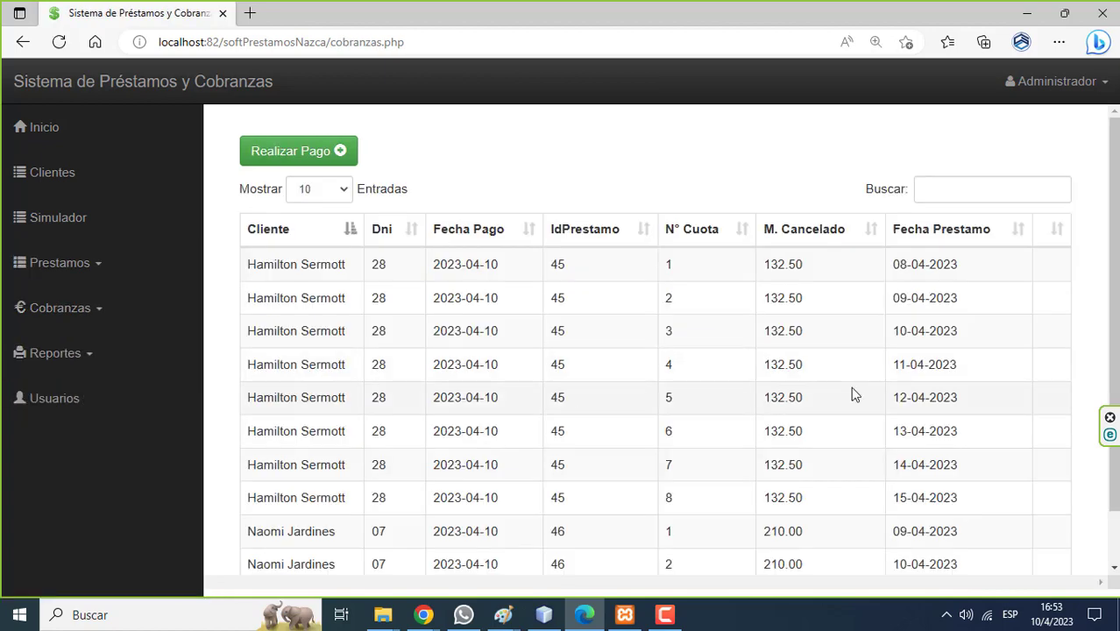
pyautogui.click(299, 154)
pyautogui.click(269, 187)
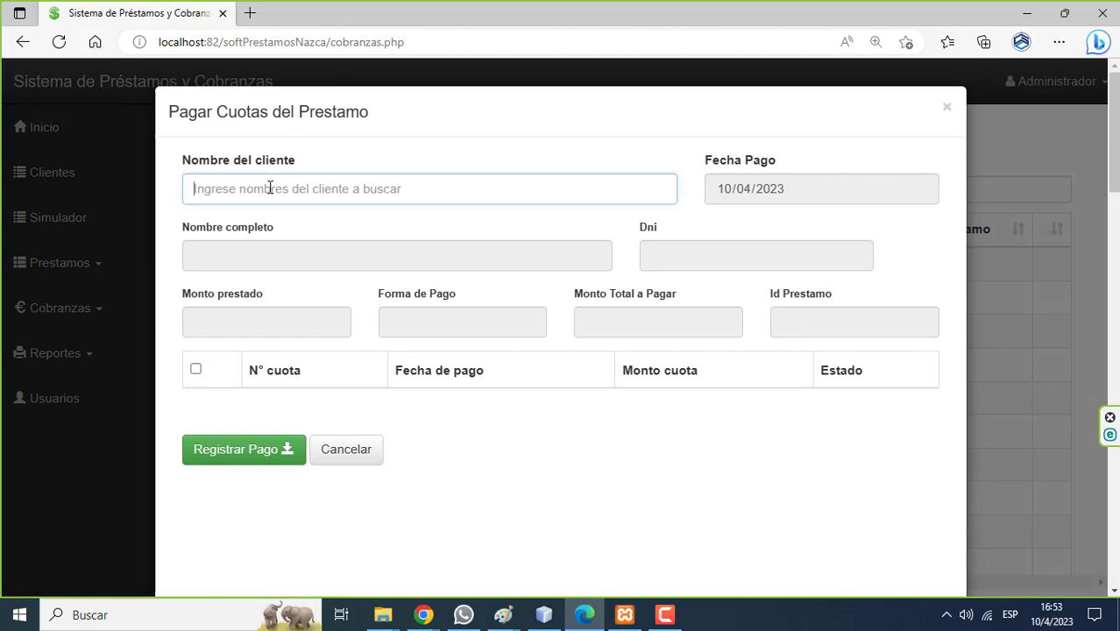
pyautogui.write('a')
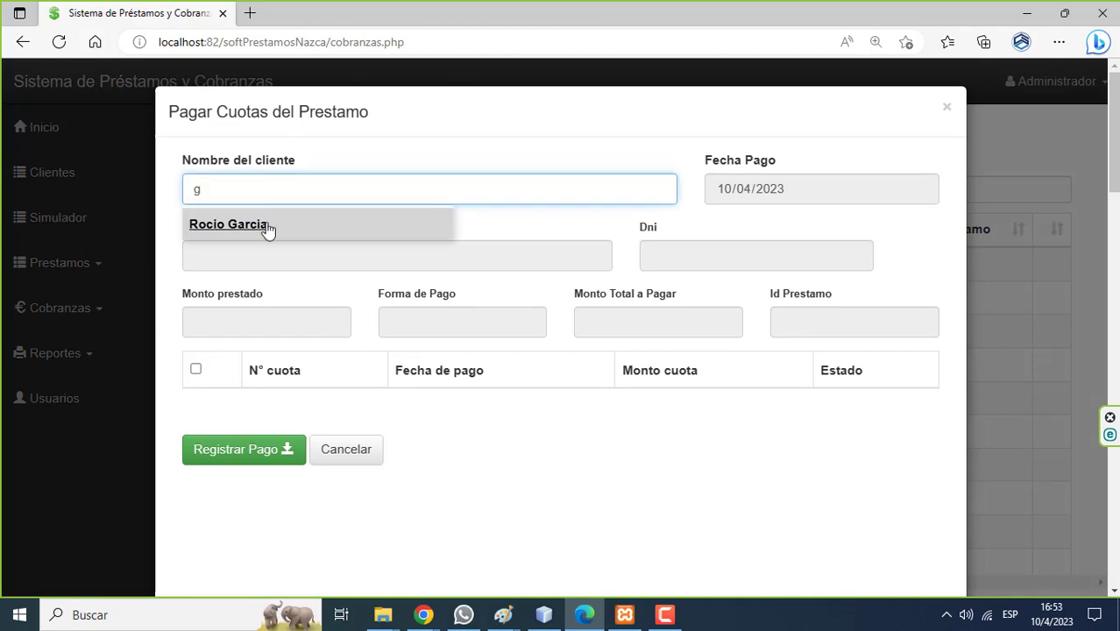
pyautogui.click(266, 226)
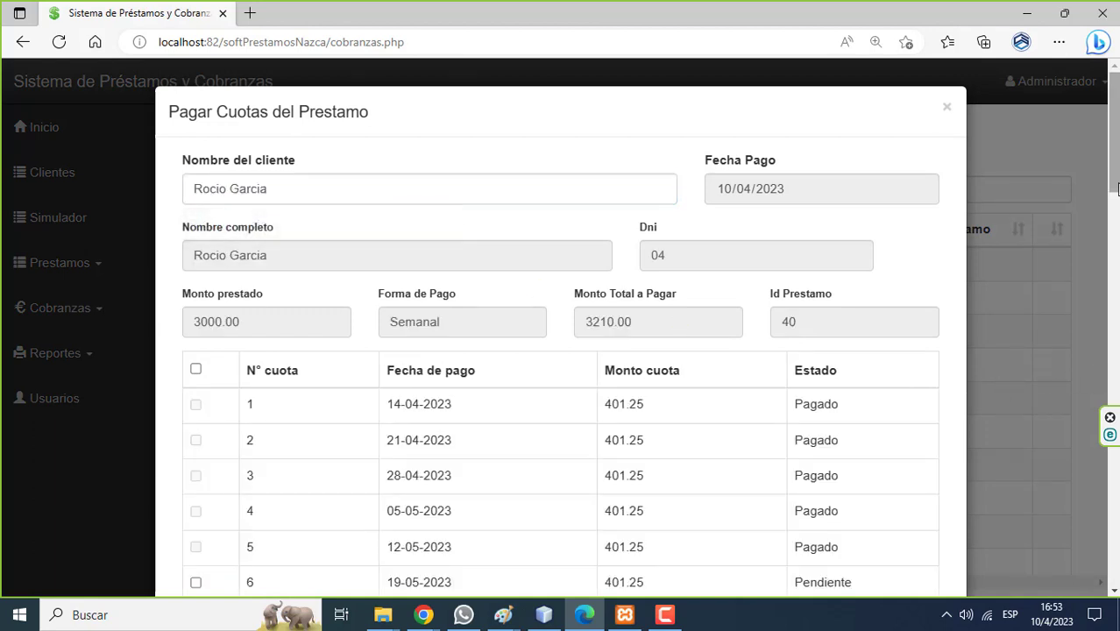
pyautogui.moveTo(1116, 179); pyautogui.dragTo(1115, 218)
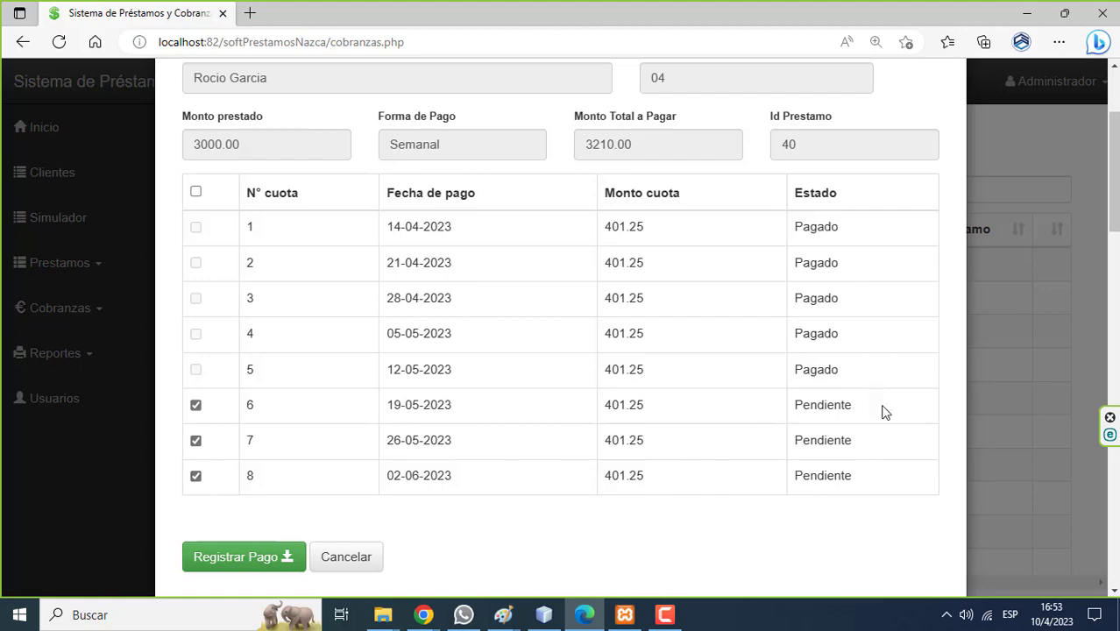
pyautogui.click(242, 565)
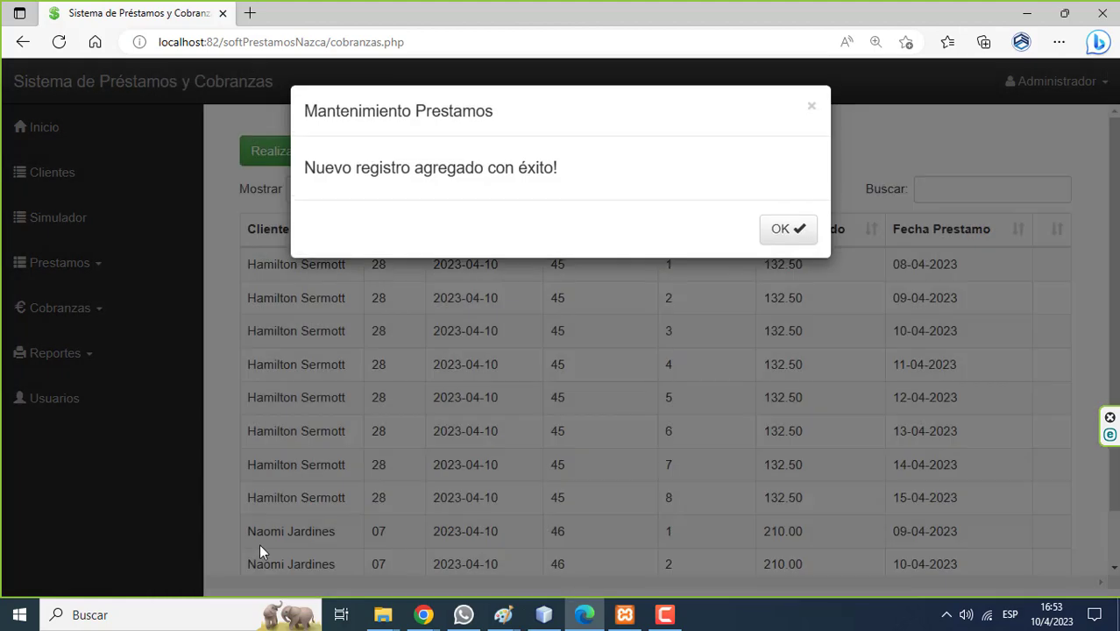
pyautogui.click(767, 229)
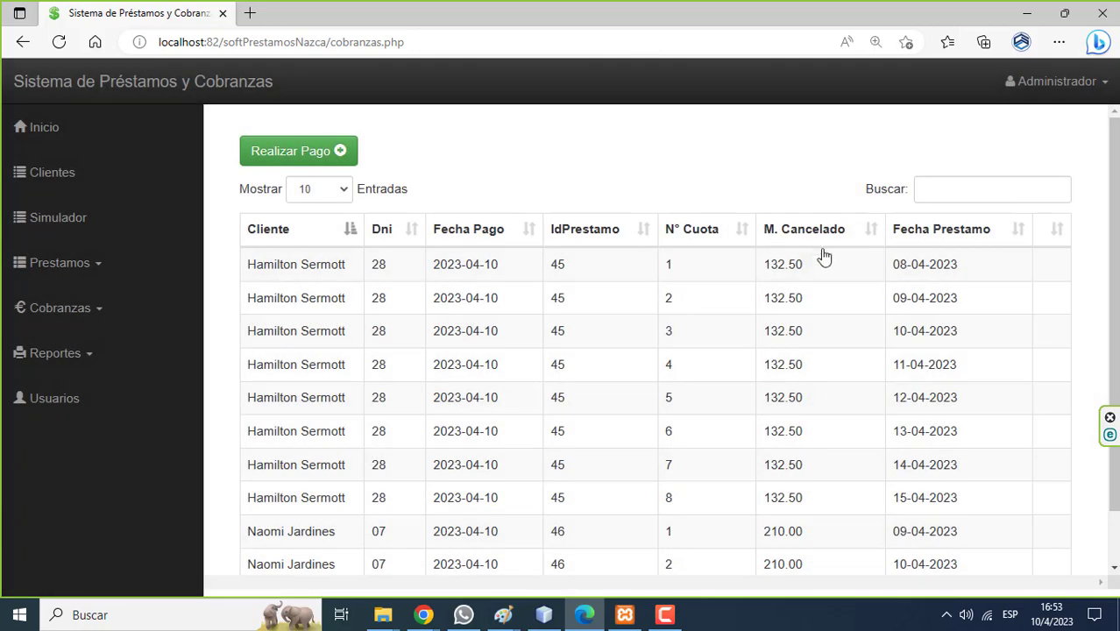
# Step: Review the last and first pages of the payments table
pyautogui.scroll(-1, 1111, 480)
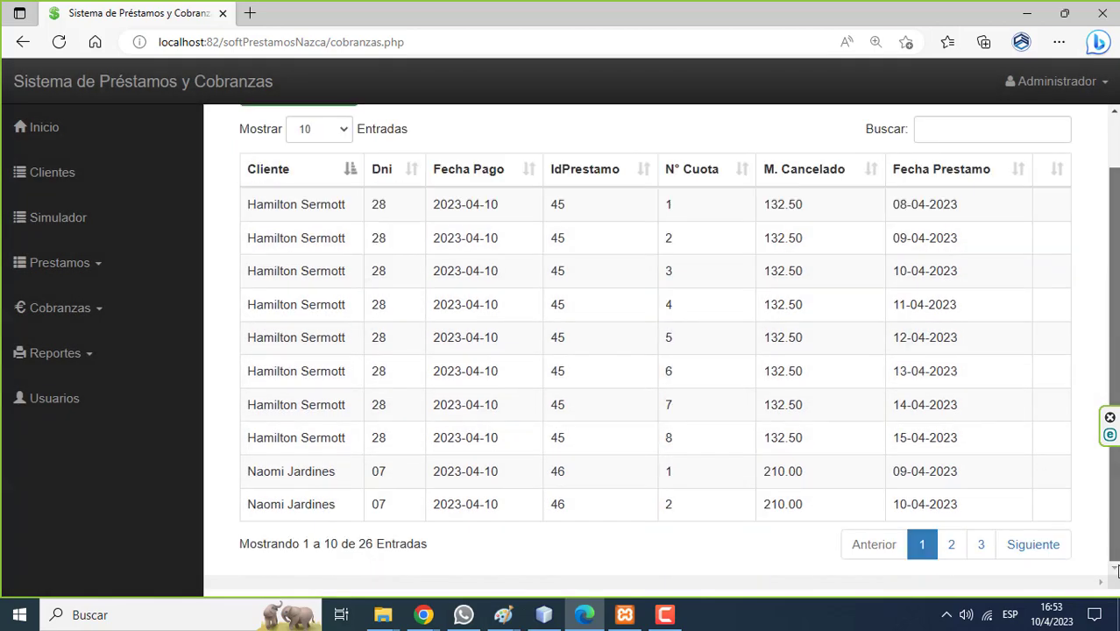
pyautogui.click(981, 553)
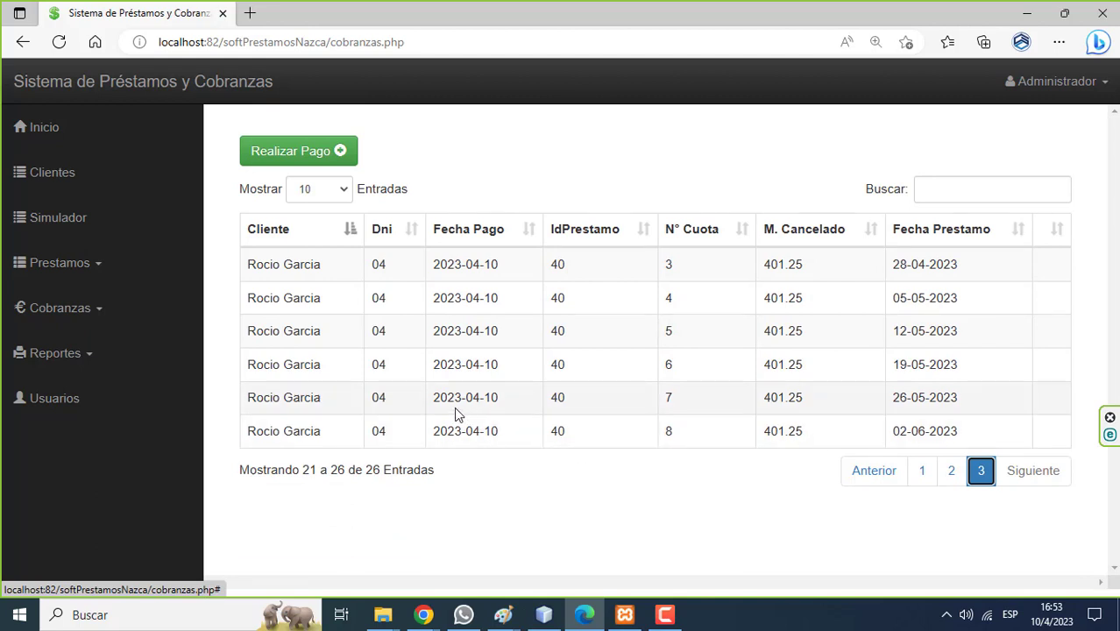
pyautogui.click(921, 473)
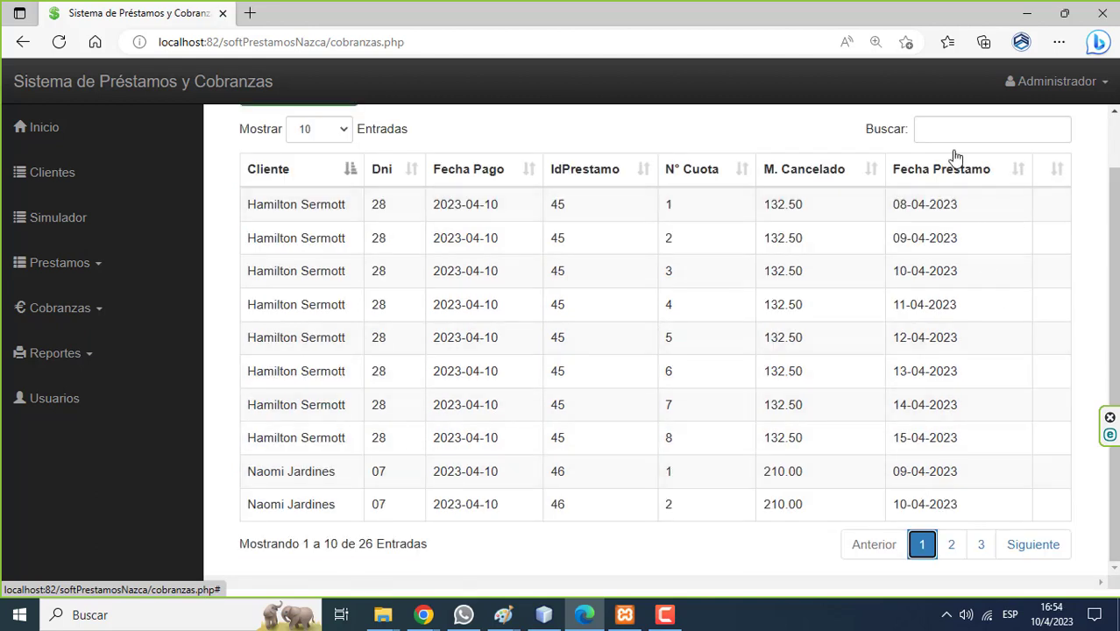
# Step: Filter payments by 'ro', then confirm the 3000.00 loan now shows Pagado in the loans list
pyautogui.click(942, 128)
pyautogui.write('ro')
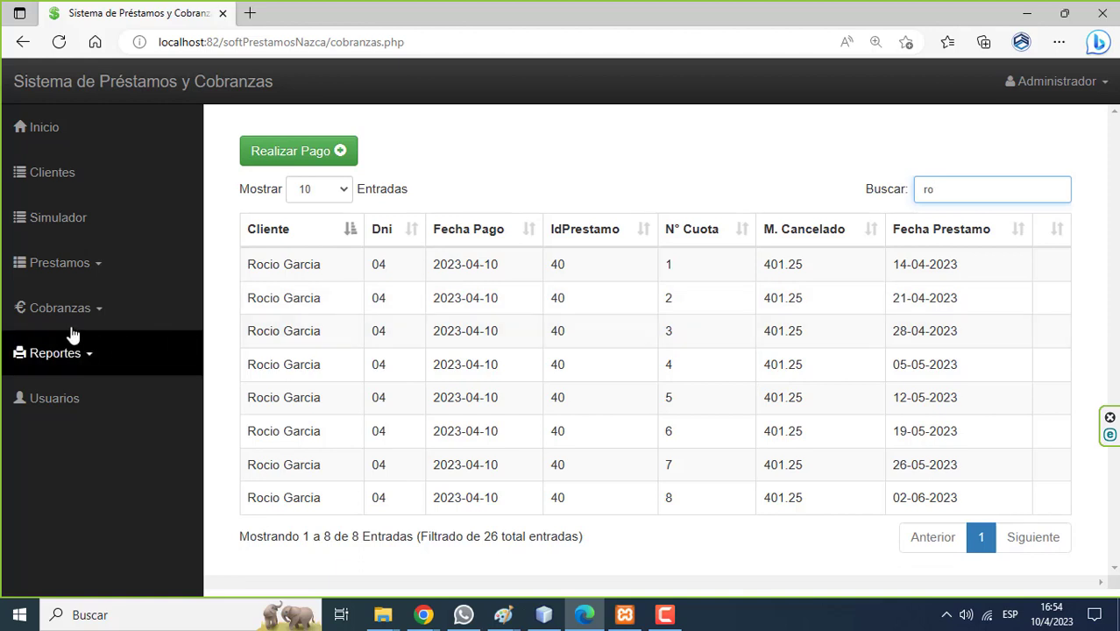
pyautogui.click(53, 279)
pyautogui.click(77, 309)
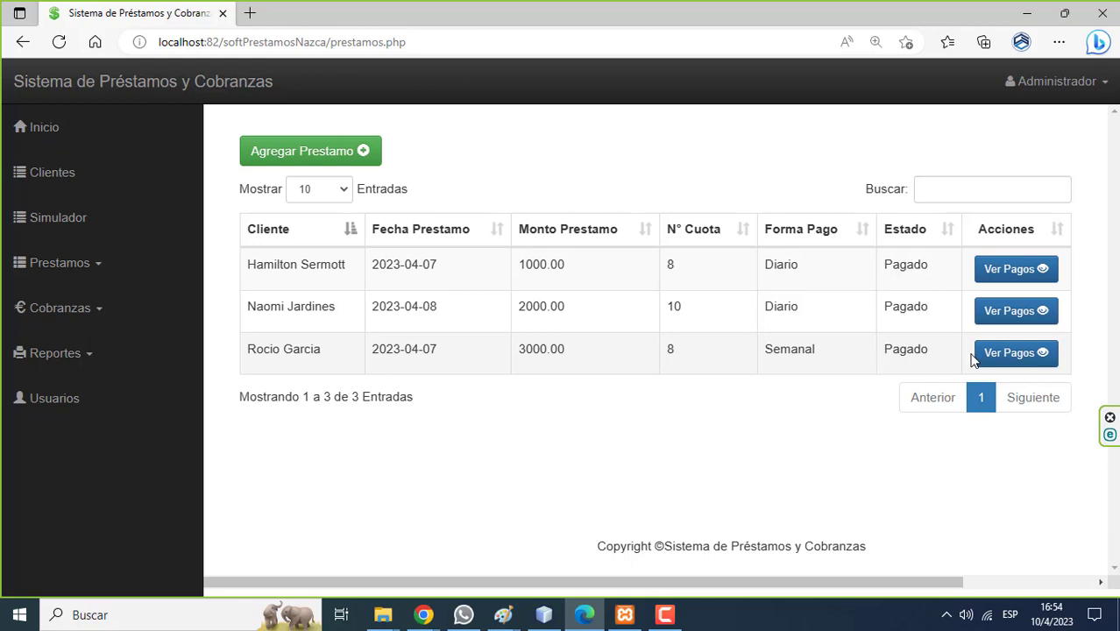
pyautogui.click(979, 355)
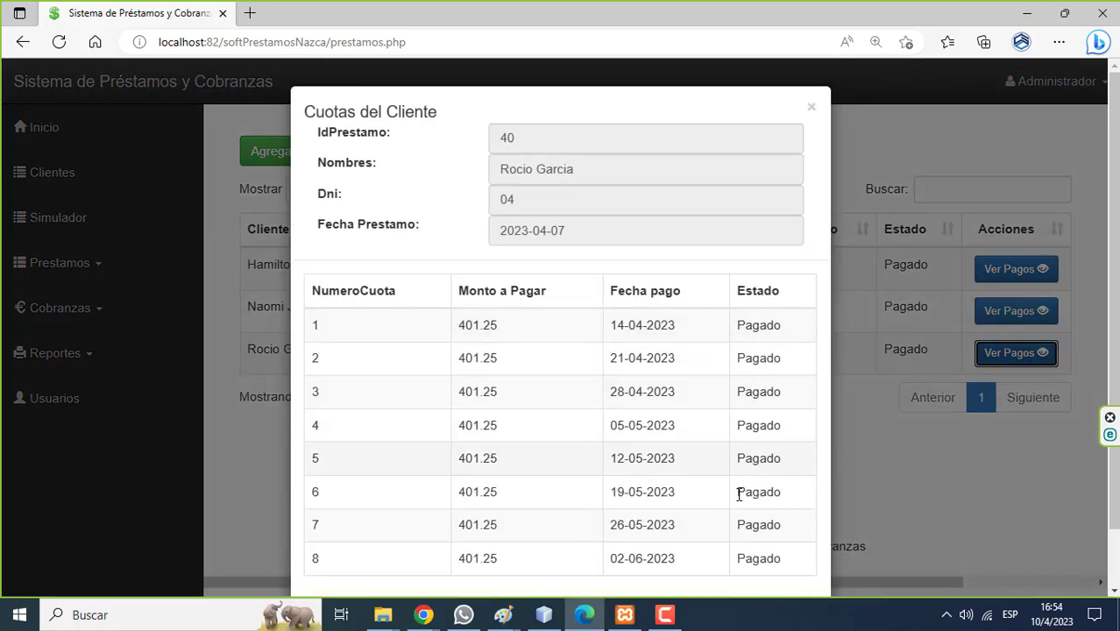
pyautogui.click(812, 108)
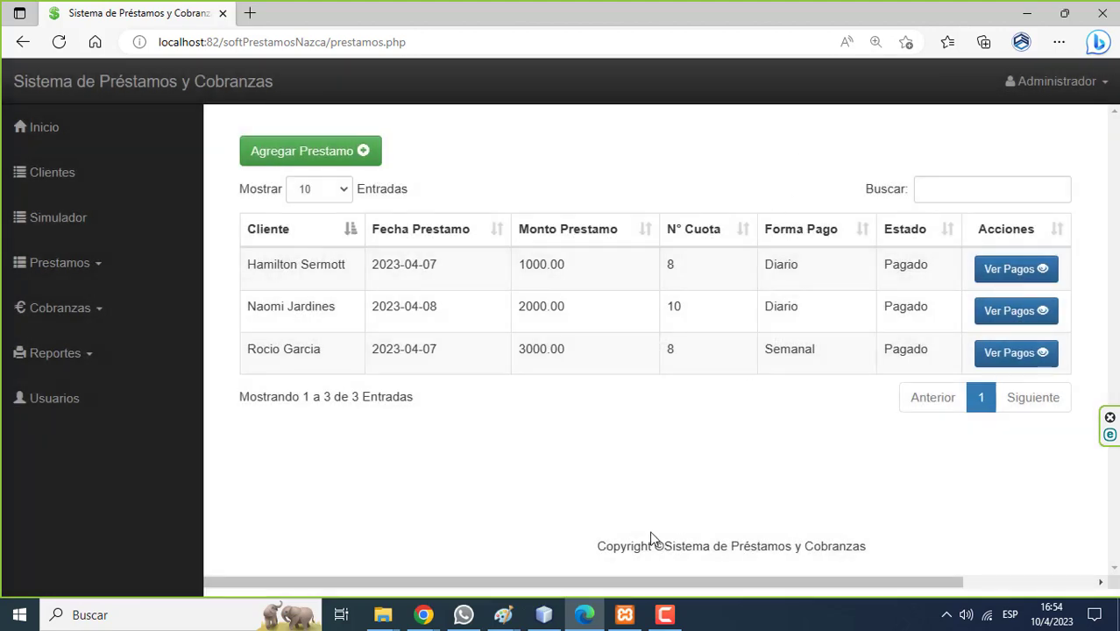
pyautogui.click(664, 604)
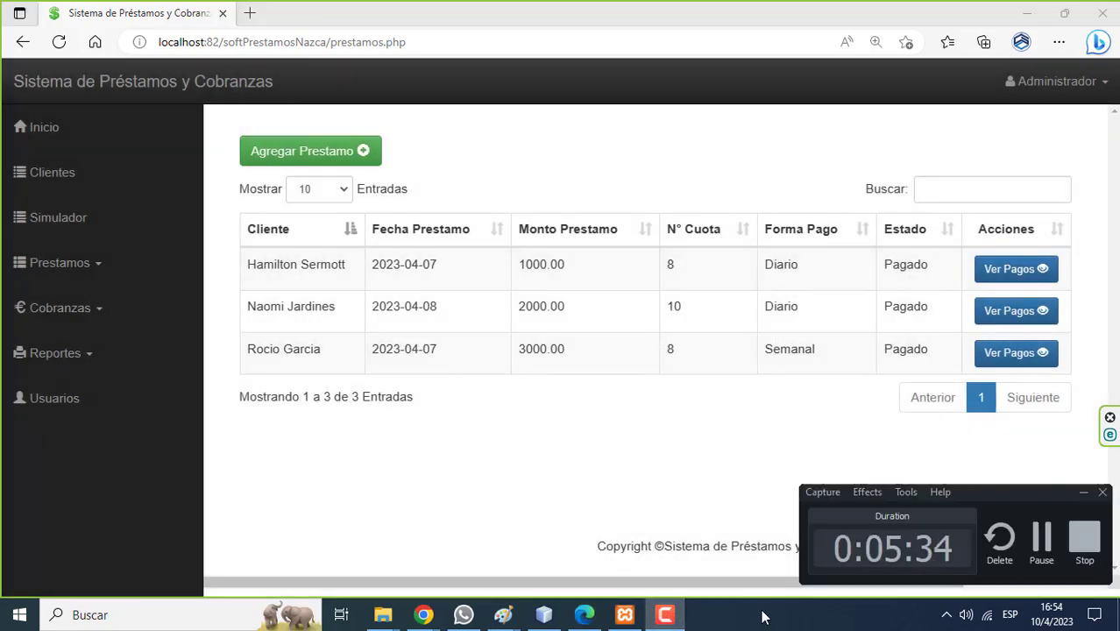